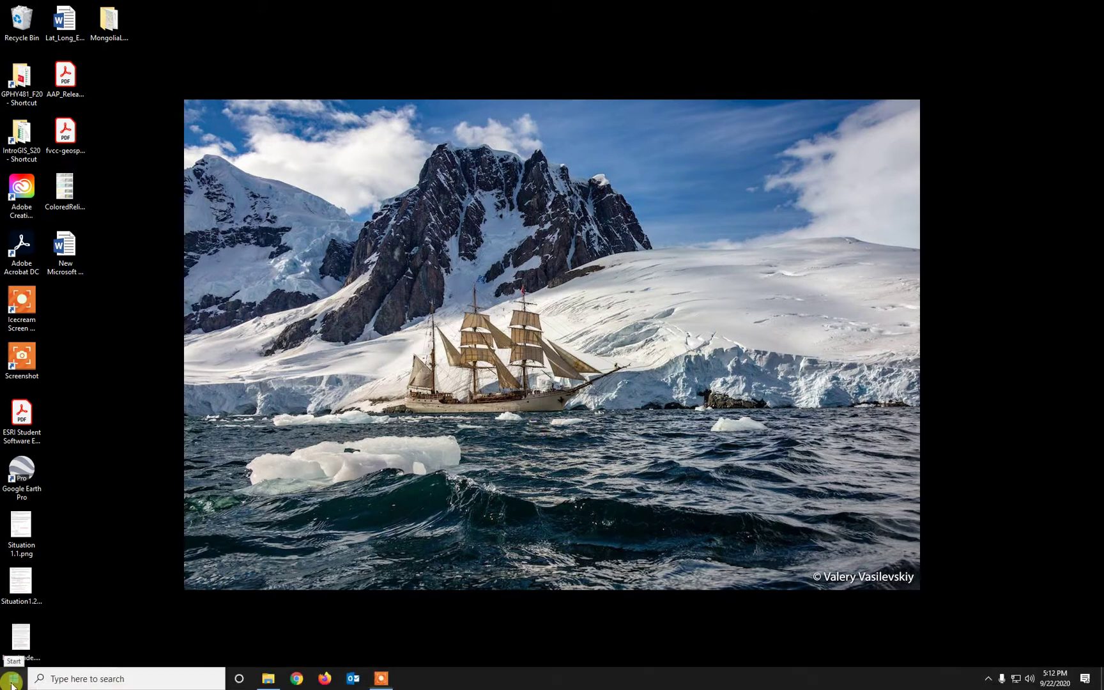
Launch ArcGlobe 10.8 from the ArcGIS folder in the Windows Start menu
left_click(11, 681)
left_click(123, 645)
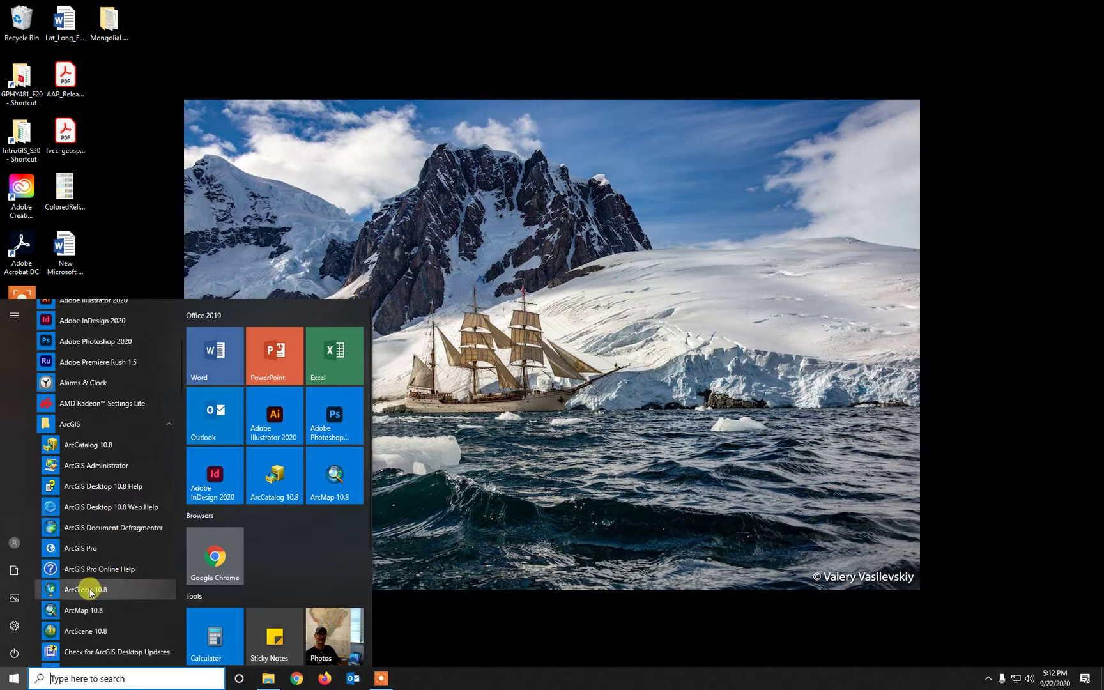
left_click(92, 591)
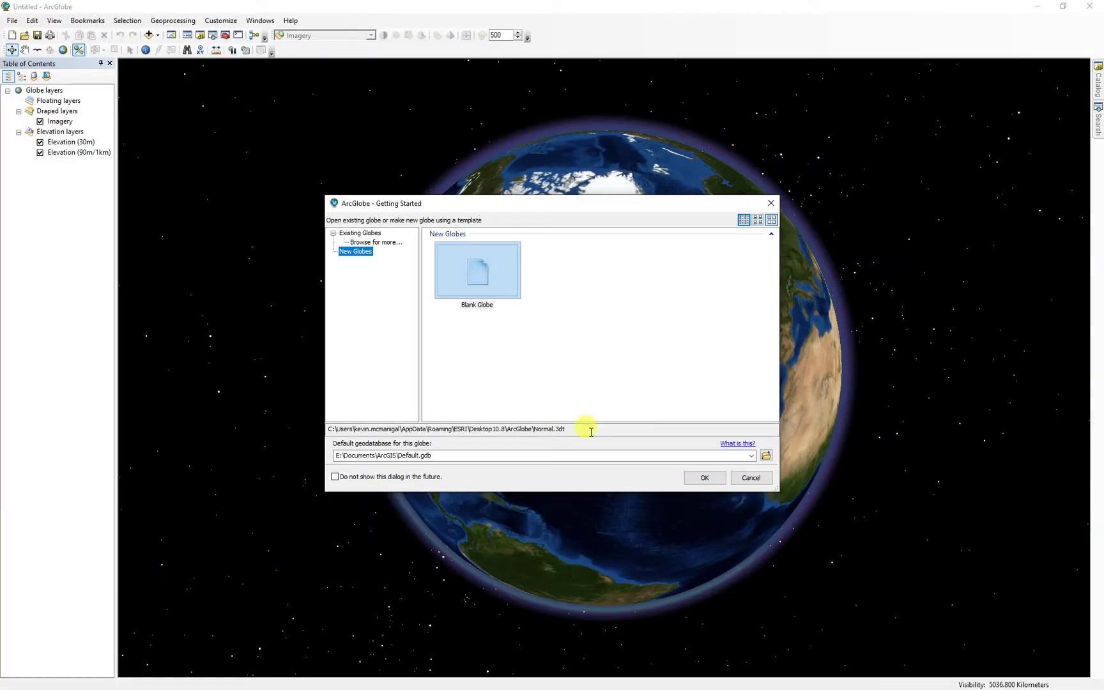
Start a Blank Globe, spin it over to Africa, and switch off Elevation (30m)
left_click(706, 478)
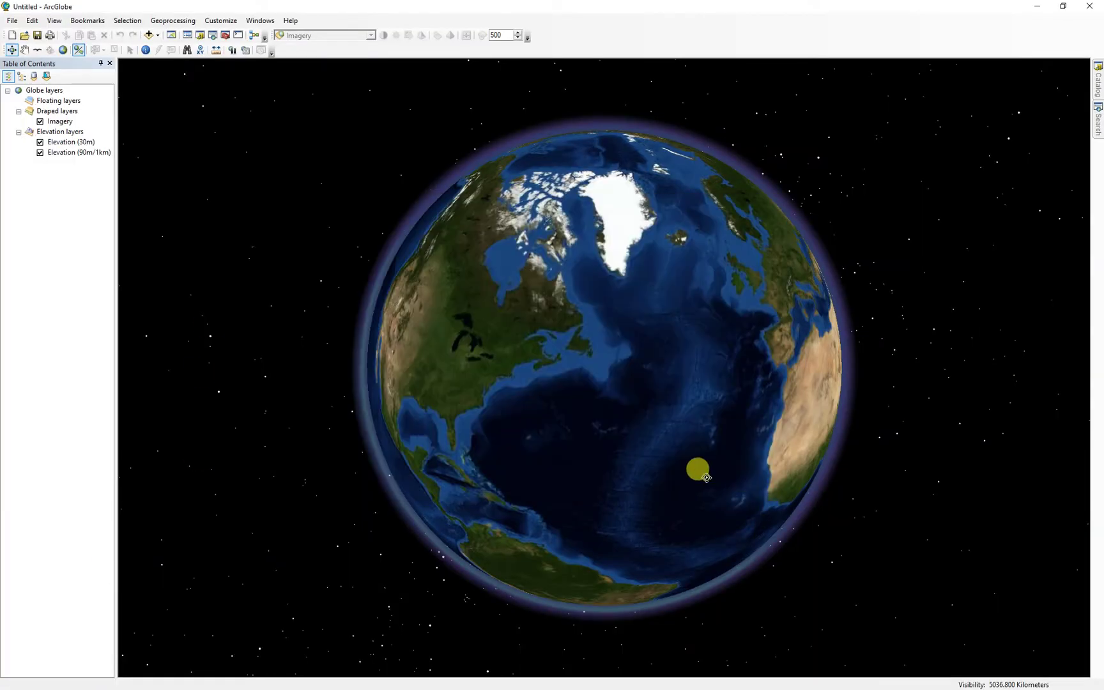
left_click_drag(589, 389, 749, 355)
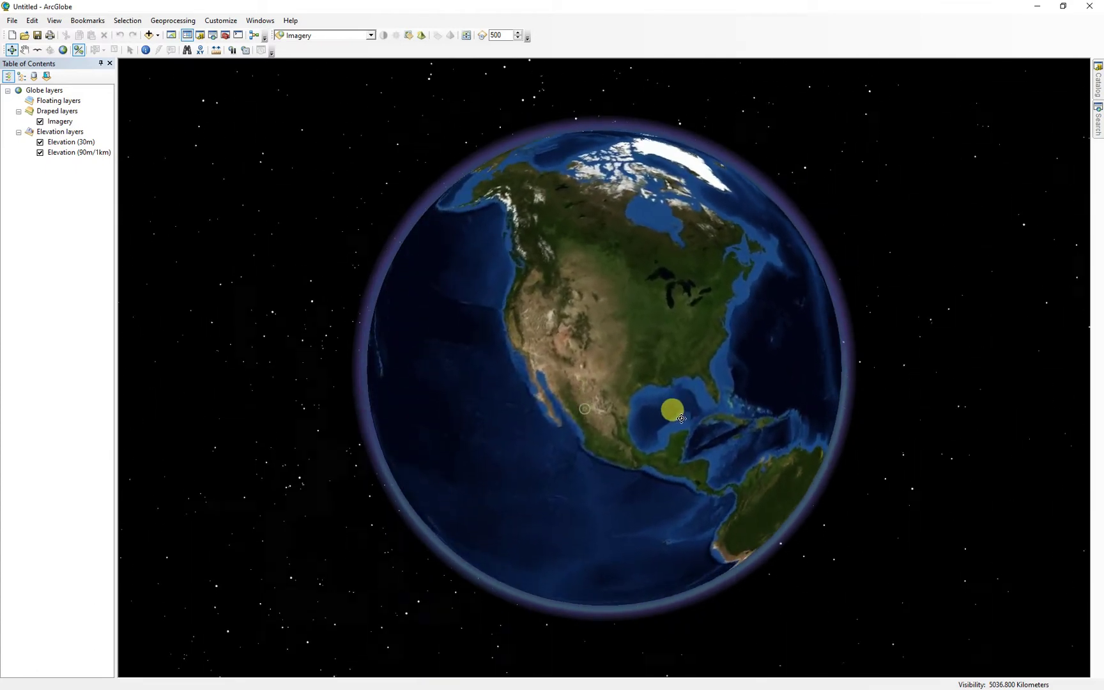
left_click(668, 403)
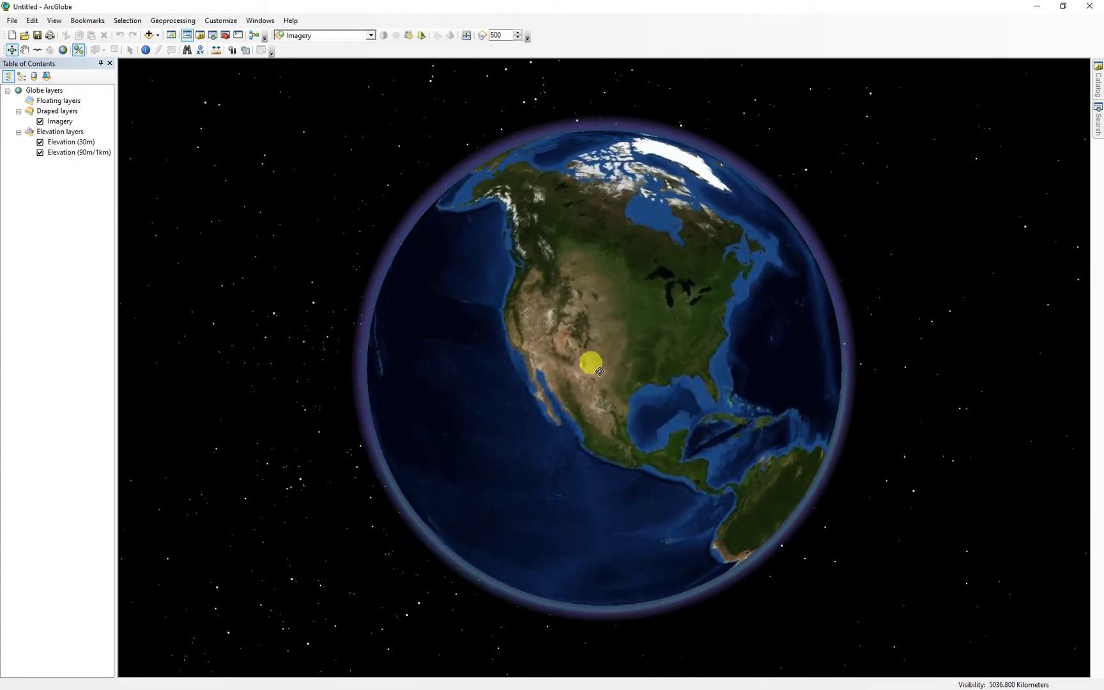
left_click_drag(599, 371, 485, 318)
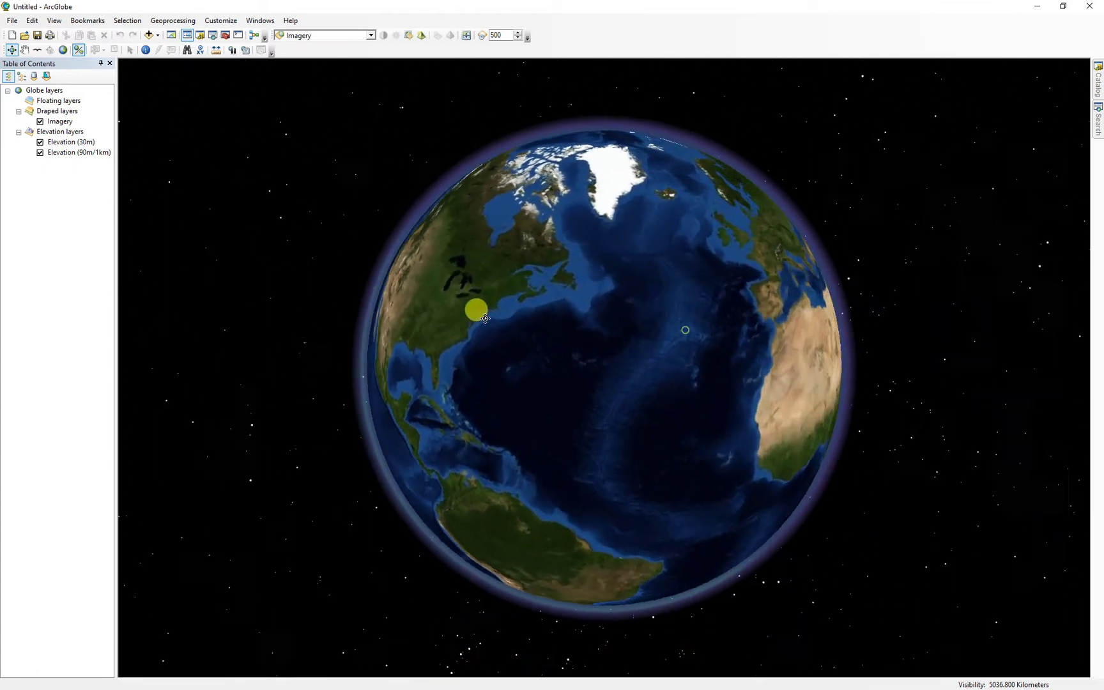
left_click(594, 311)
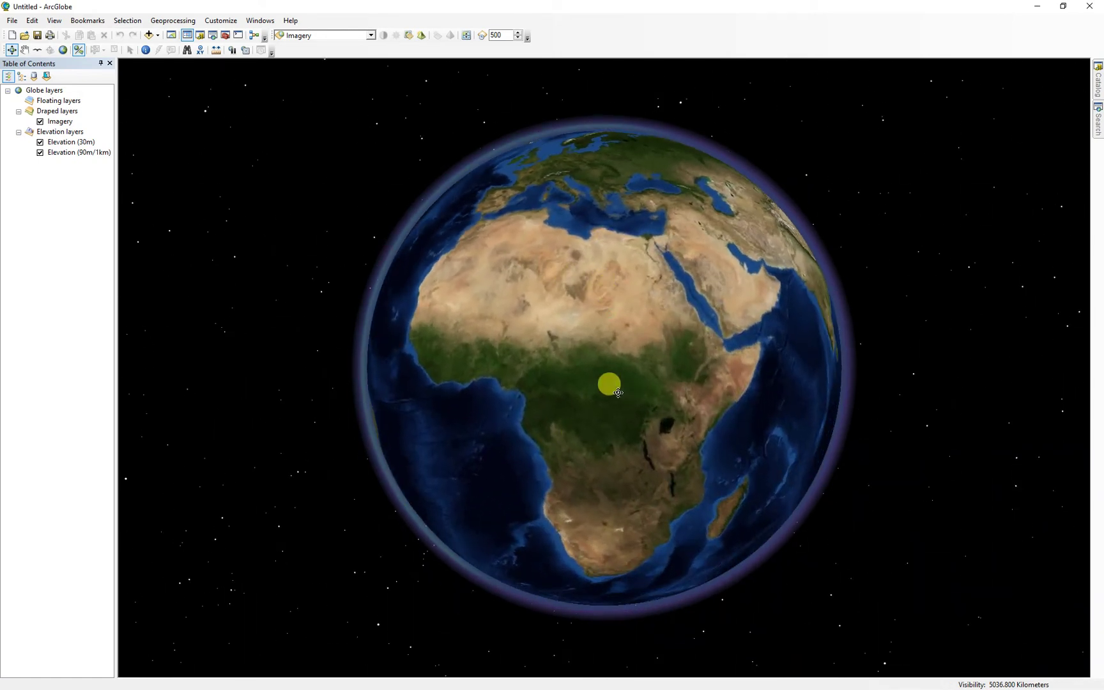
left_click(40, 142)
Switch off Elevation (90m/1km) and Imagery, then add the NE2_50M_SR_W.tif raster
left_click(40, 153)
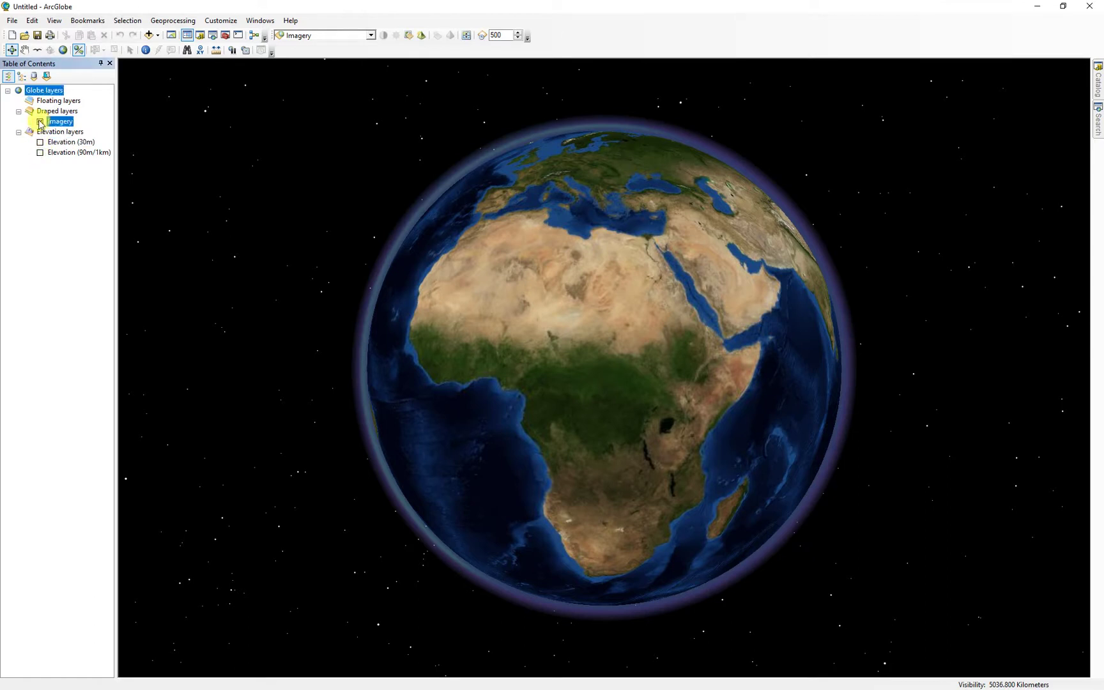
left_click(40, 122)
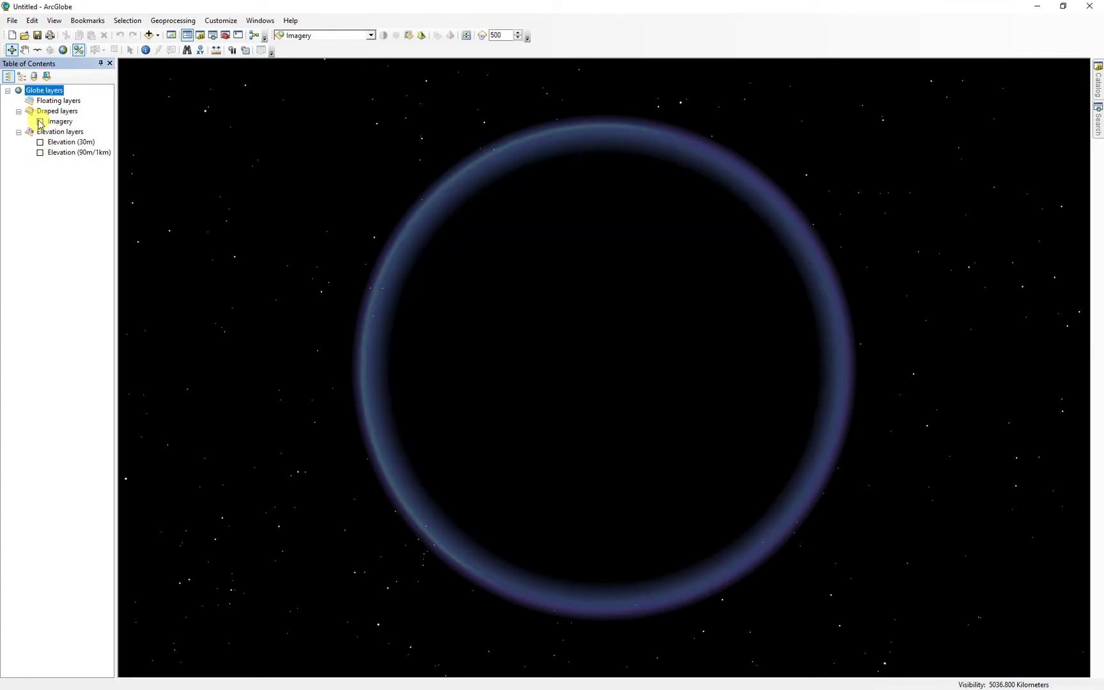
left_click(148, 35)
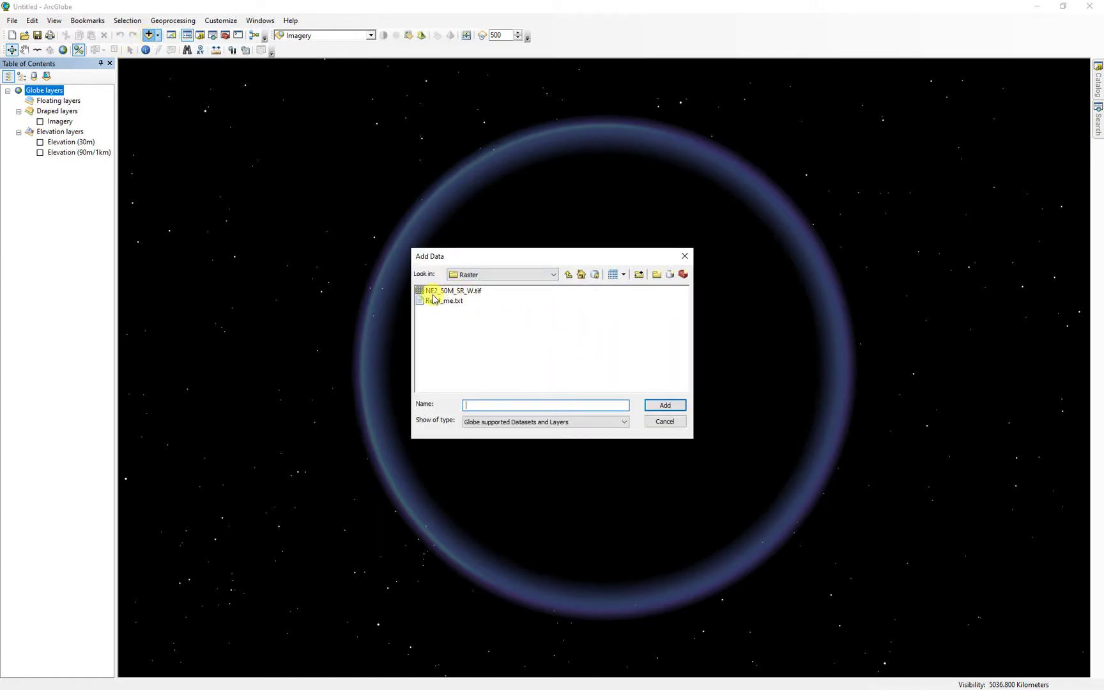
left_click(467, 293)
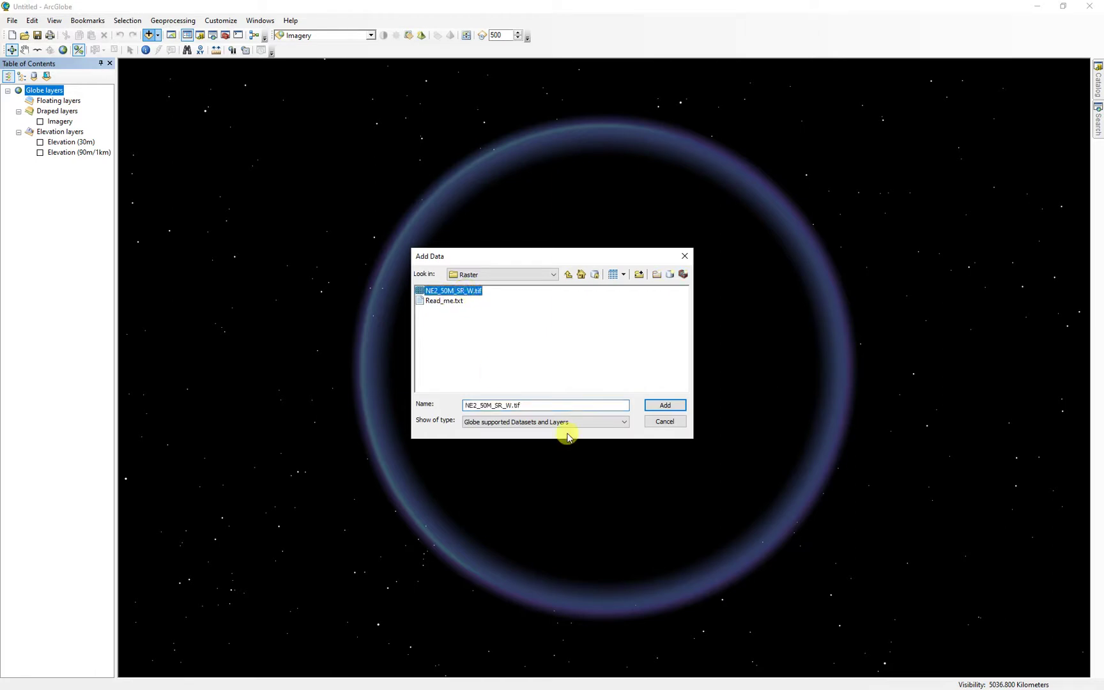
left_click(665, 406)
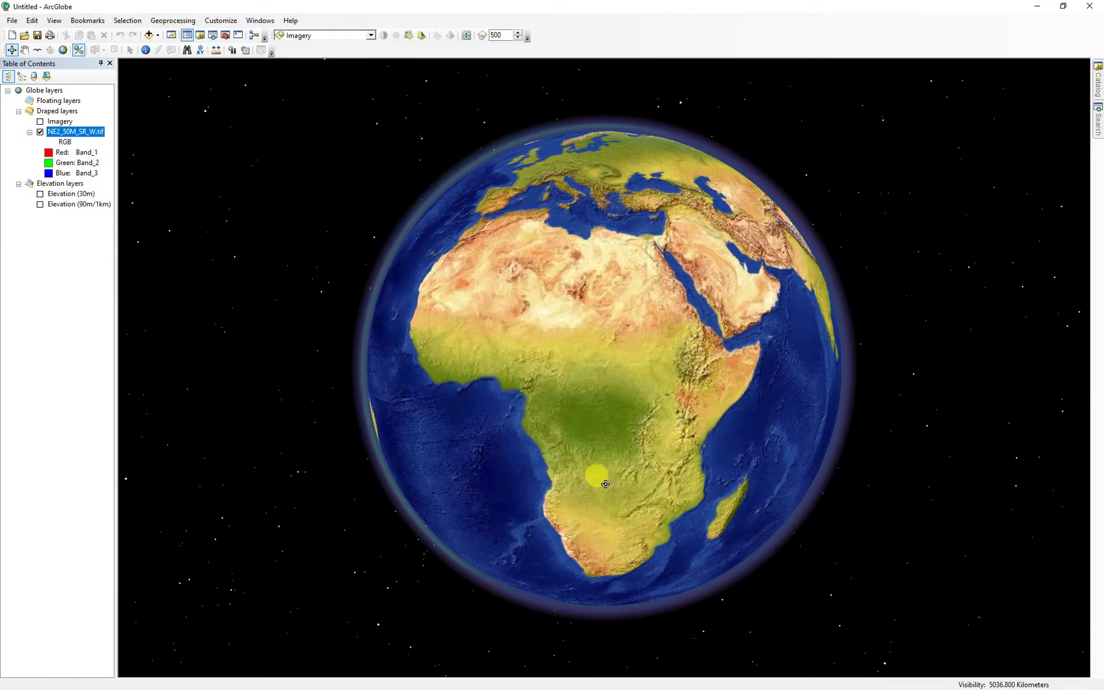
Set the NE2_50M_SR_W.tif layer's resampling to Bilinear Interpolation and apply it
double_click(79, 126)
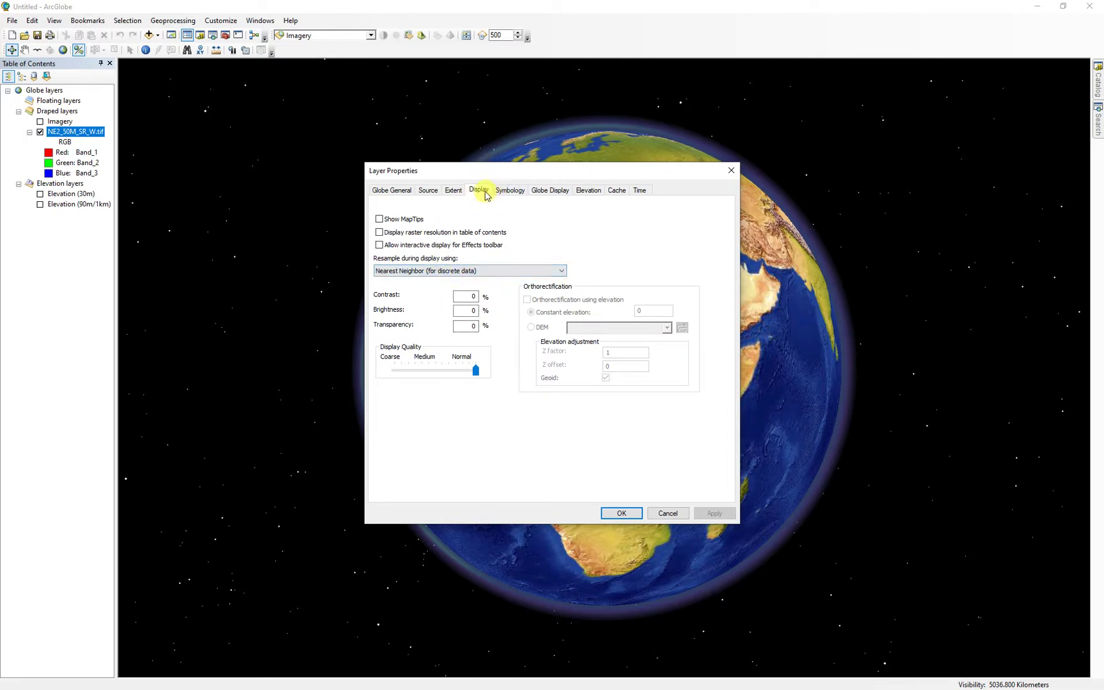
left_click(418, 271)
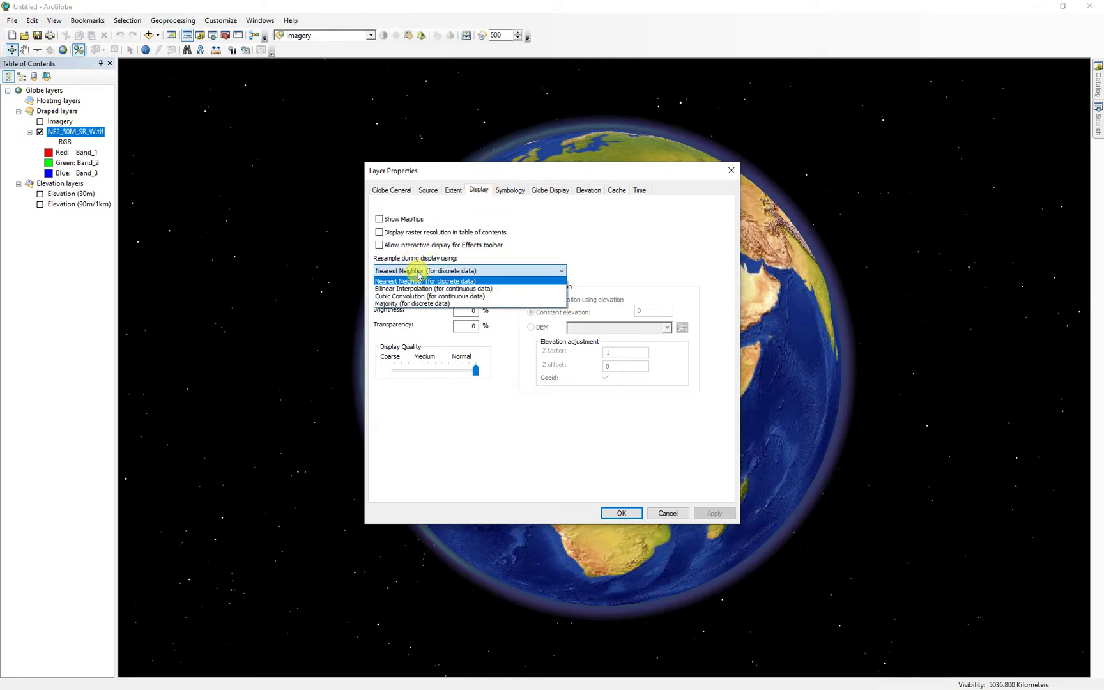
left_click(416, 288)
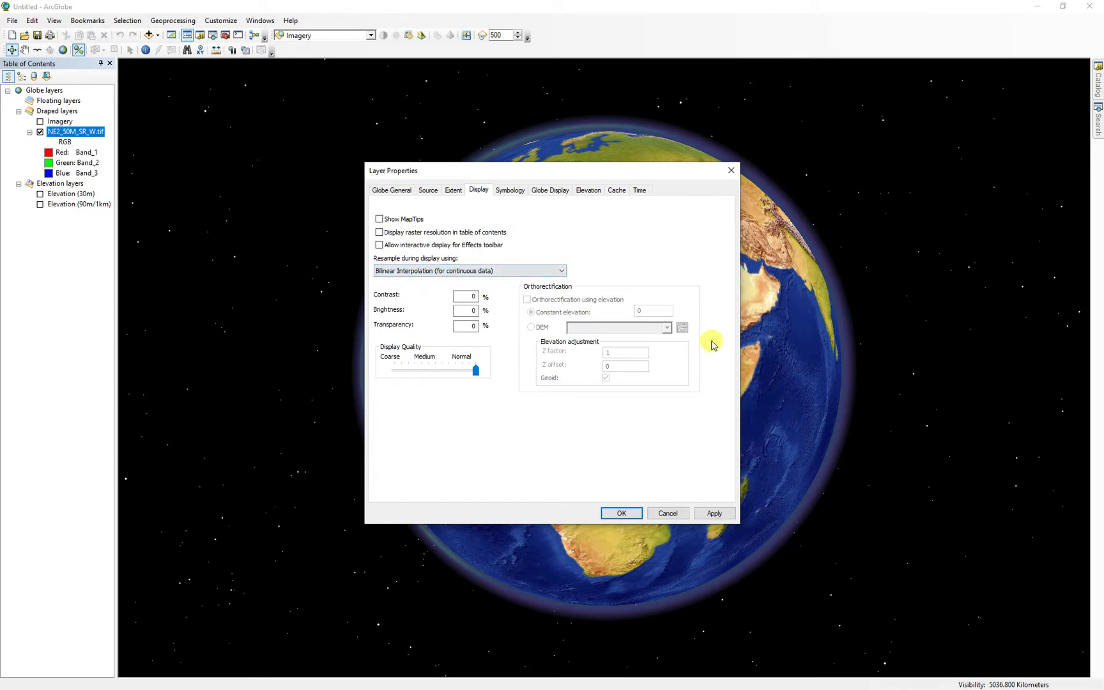
left_click_drag(594, 168, 233, 117)
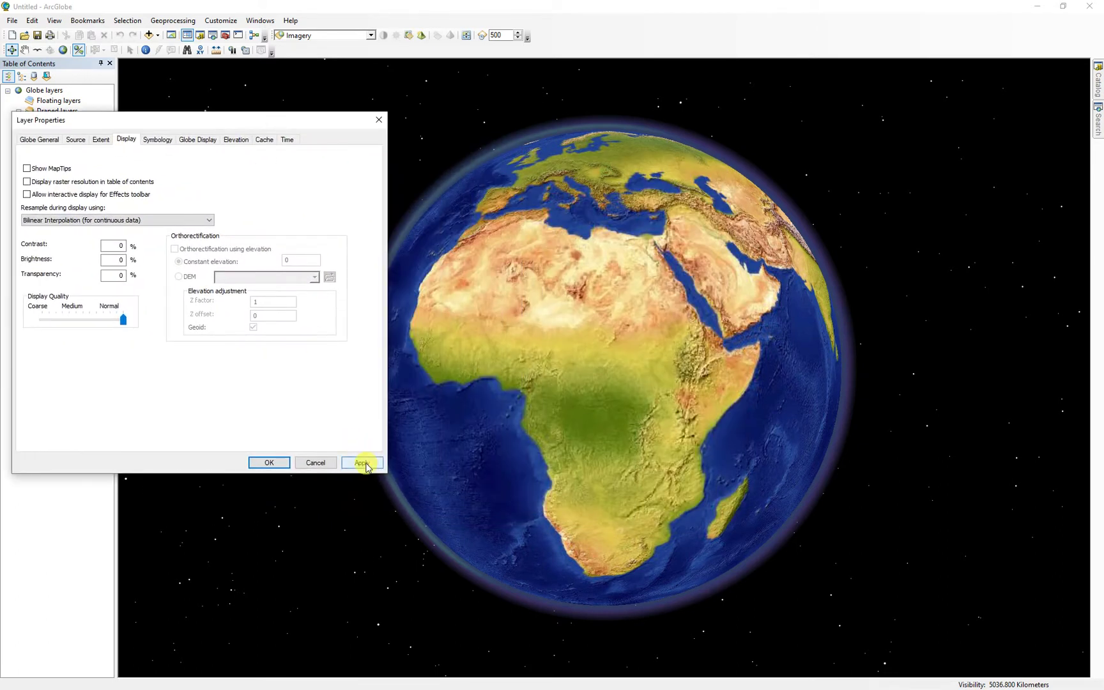
left_click(365, 462)
Set the layer's symbology stretch to None with Gamma Stretch unchecked, and confirm
left_click(158, 139)
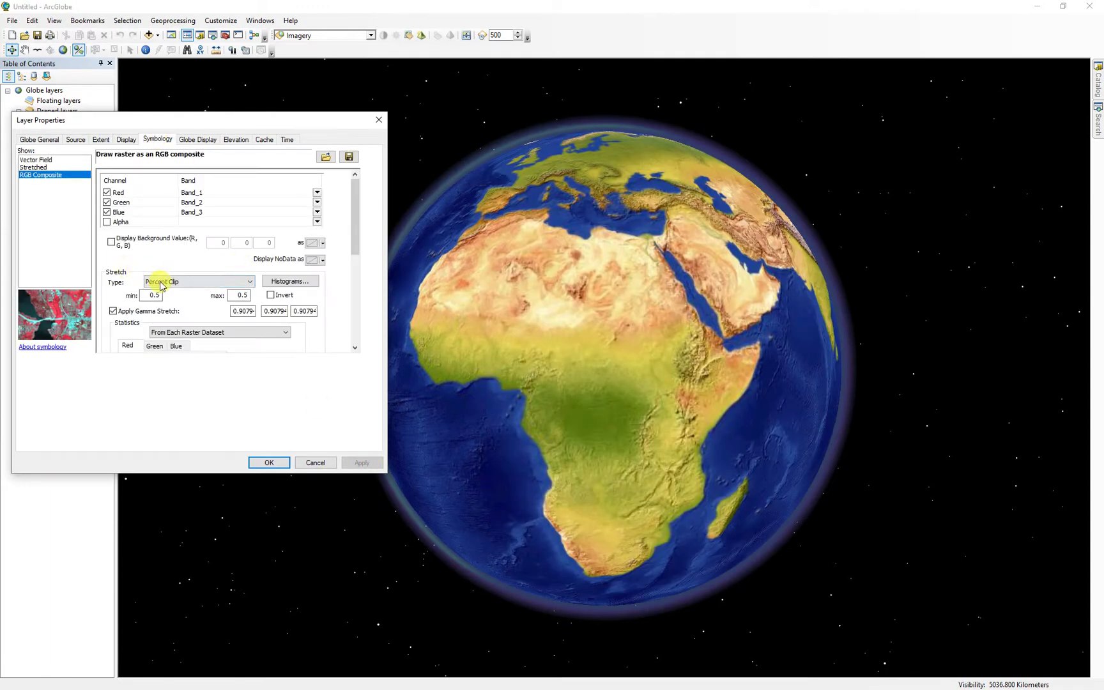
left_click(183, 281)
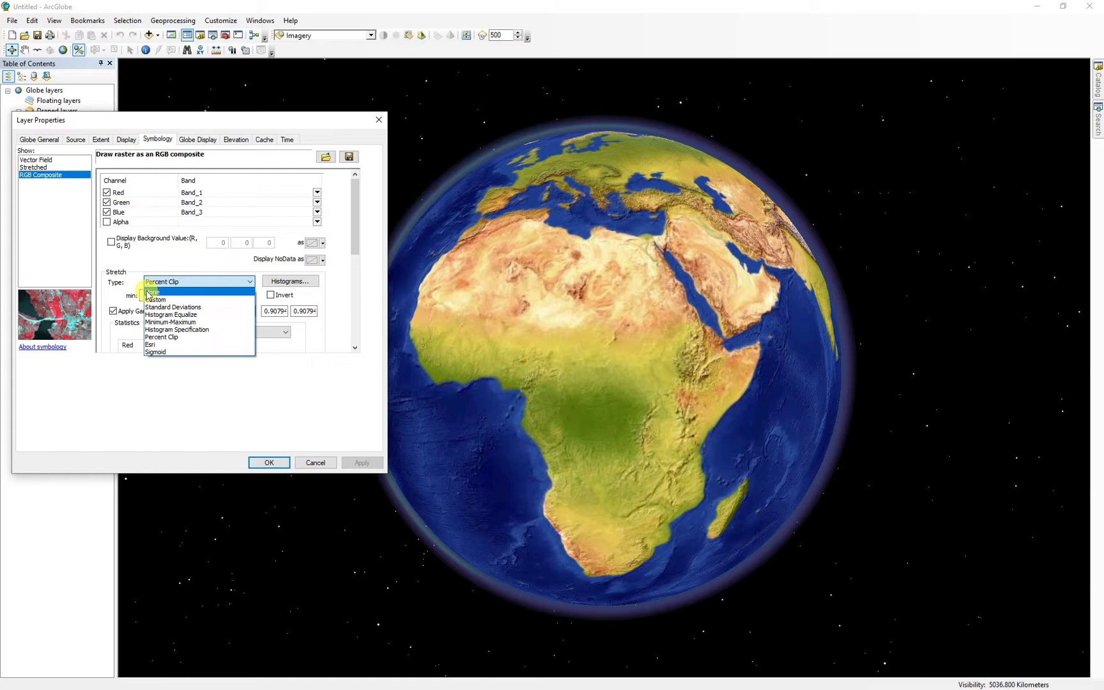
left_click(154, 292)
left_click(113, 311)
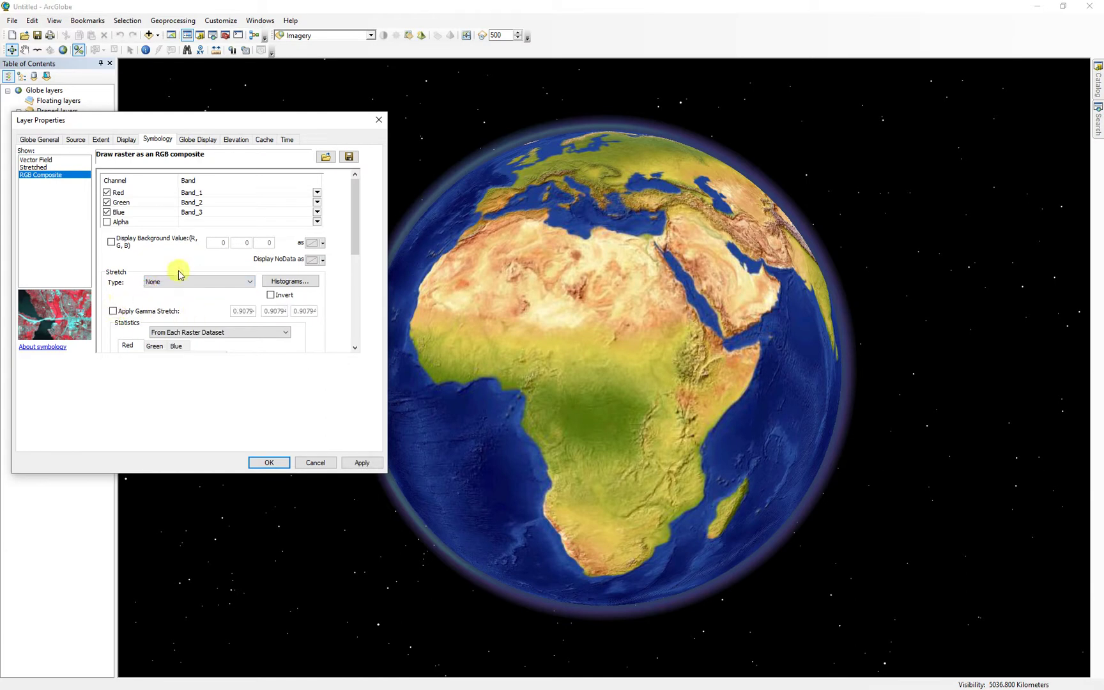
left_click(362, 464)
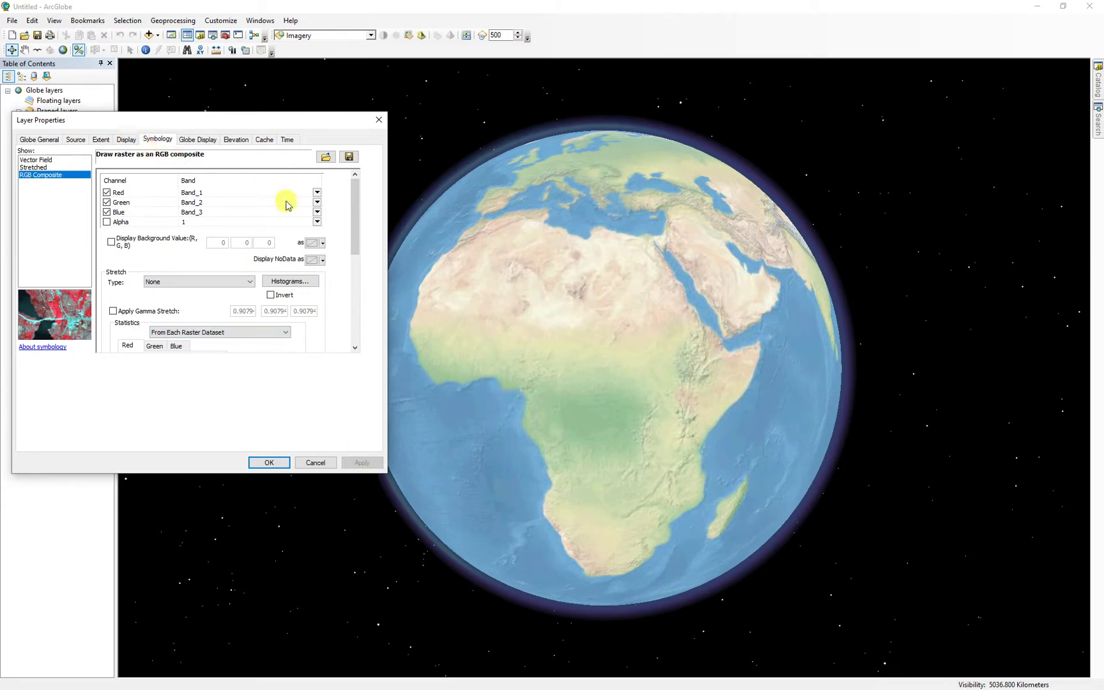
left_click(269, 463)
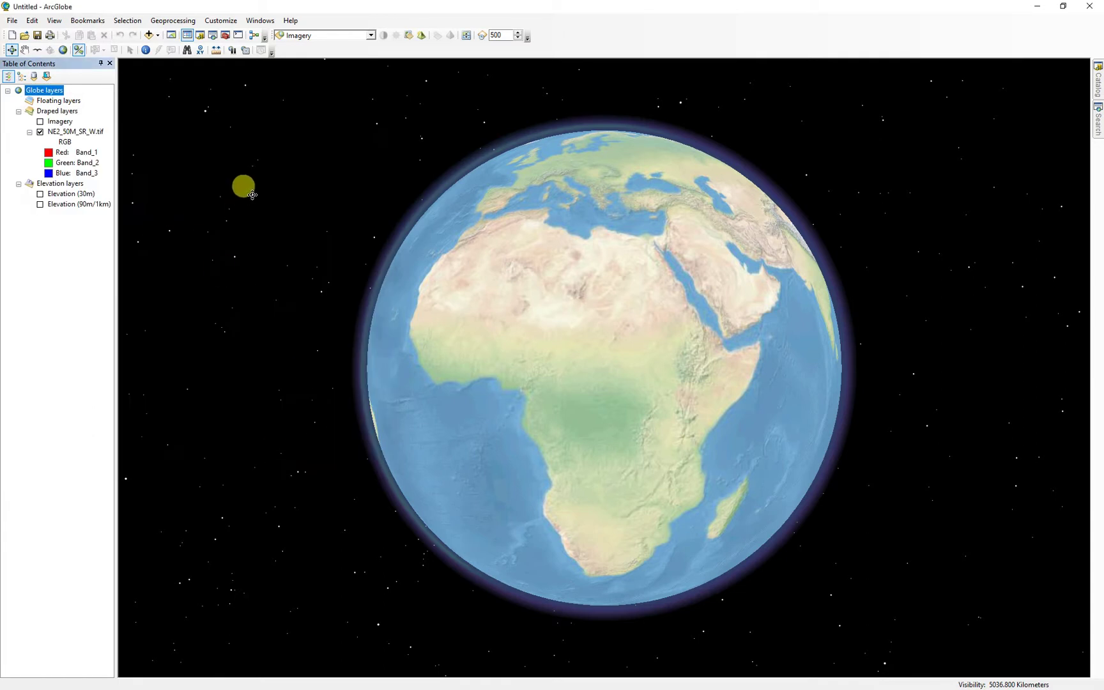
Enable sun lighting and place the sun at latitude 10.760, longitude -84.424
double_click(37, 90)
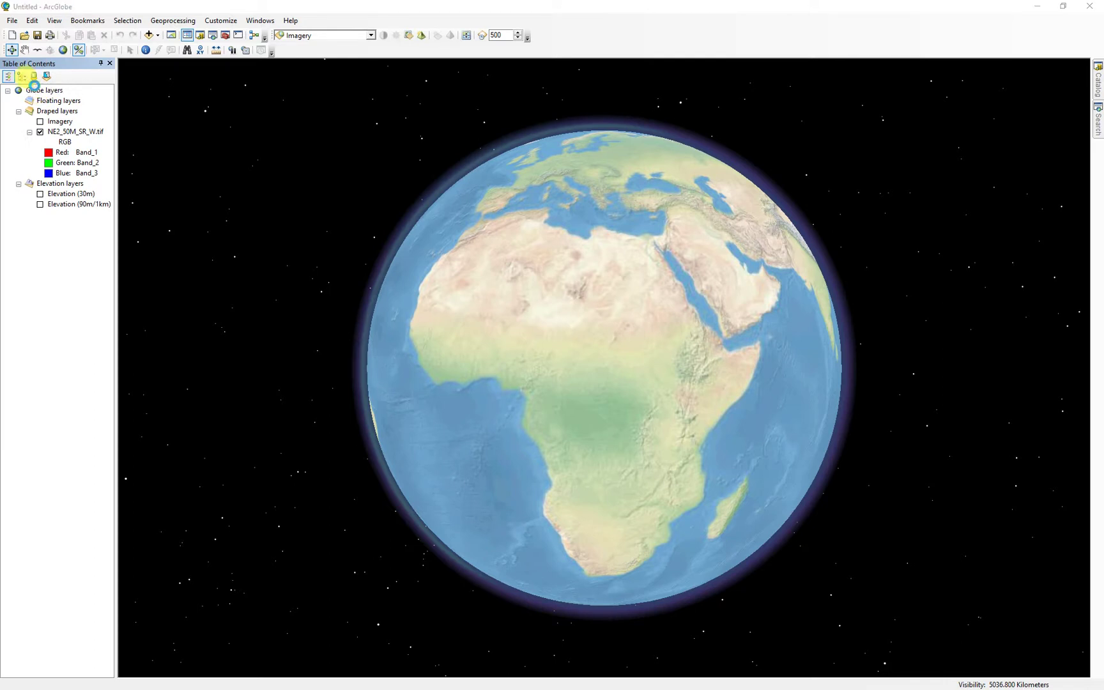
left_click_drag(560, 192, 280, 115)
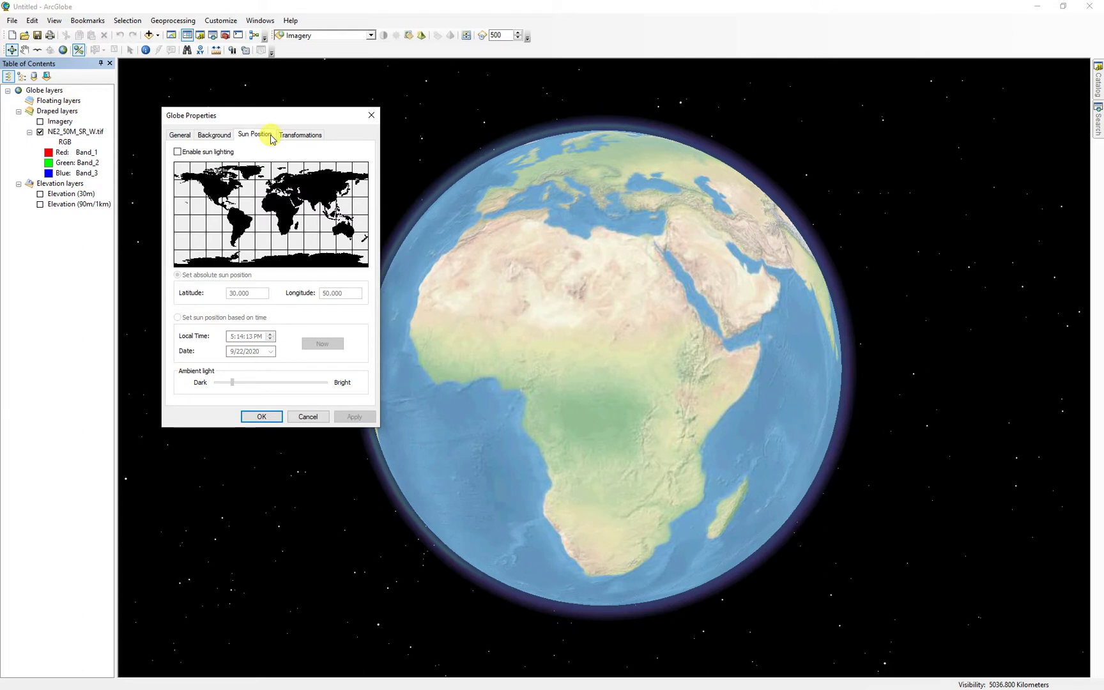
left_click_drag(283, 116, 253, 113)
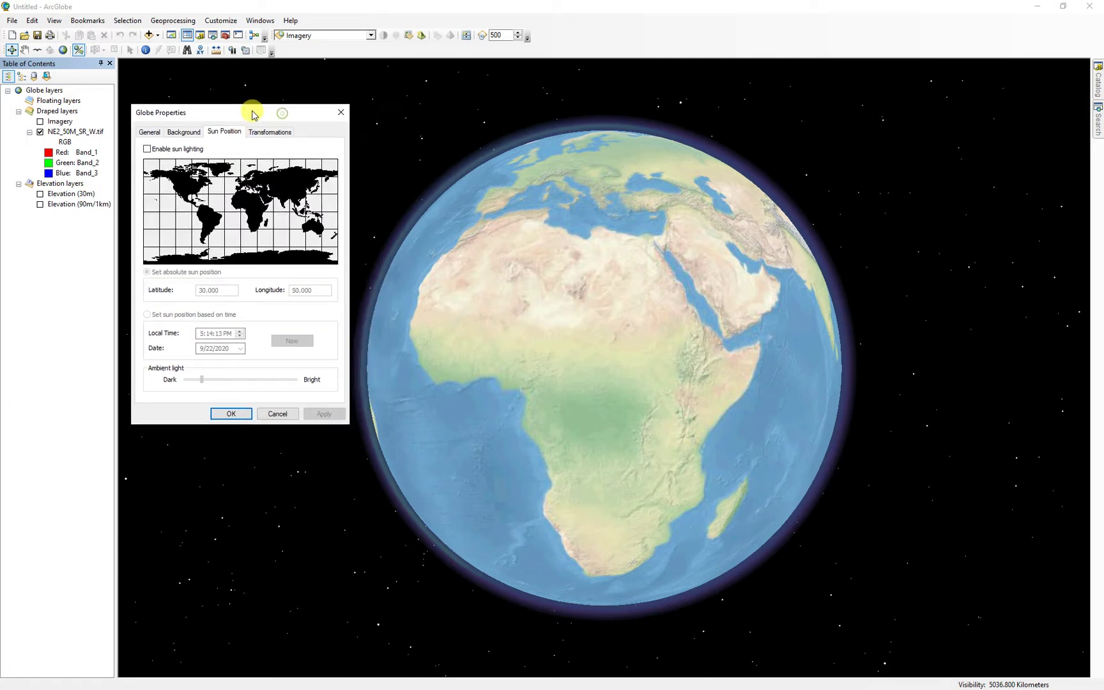
left_click(147, 149)
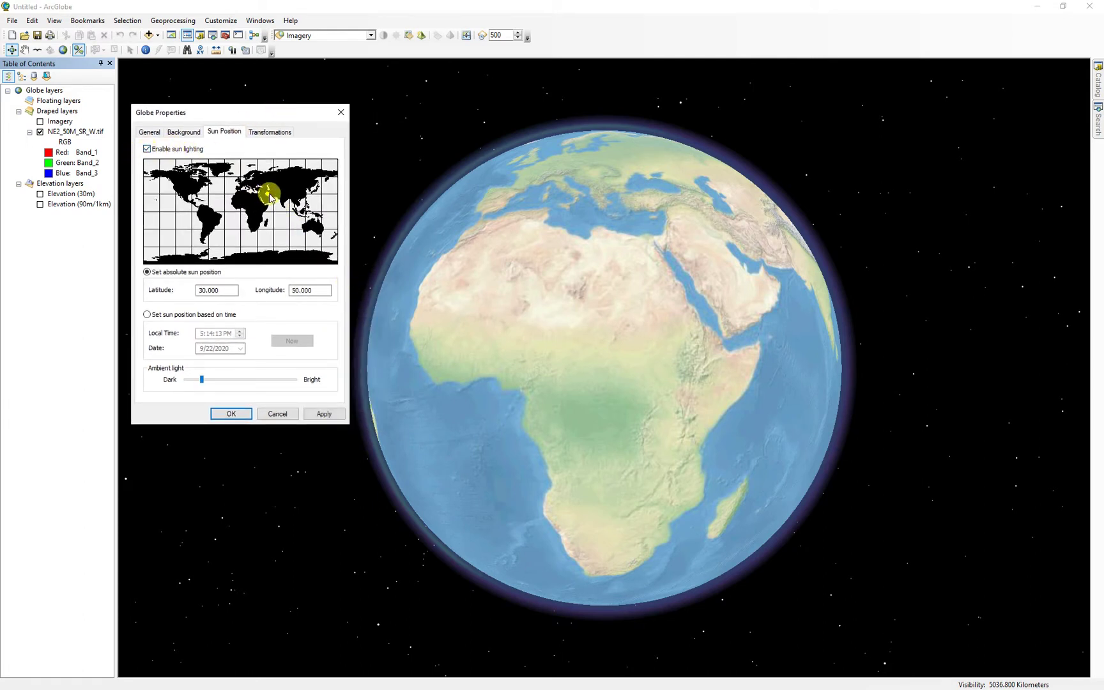
left_click_drag(269, 200, 185, 206)
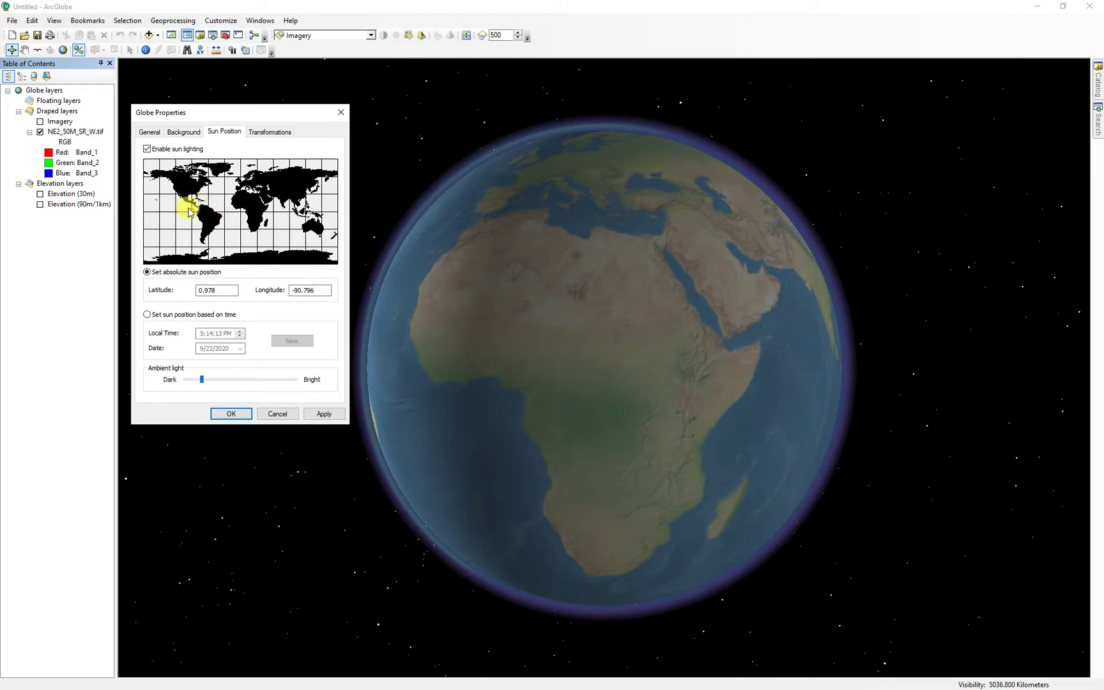
left_click(194, 211)
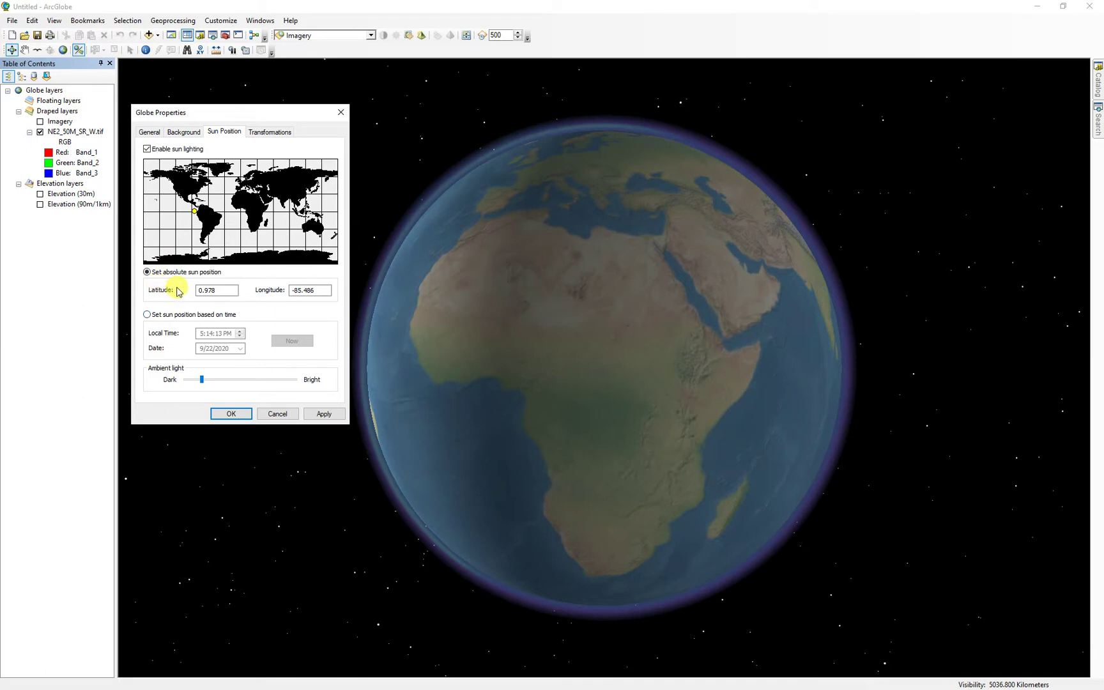
mouse_move(195, 211)
left_mouse_down()
mouse_move(190, 241)
mouse_move(184, 185)
mouse_move(189, 244)
mouse_move(207, 221)
mouse_move(195, 207)
left_mouse_up()
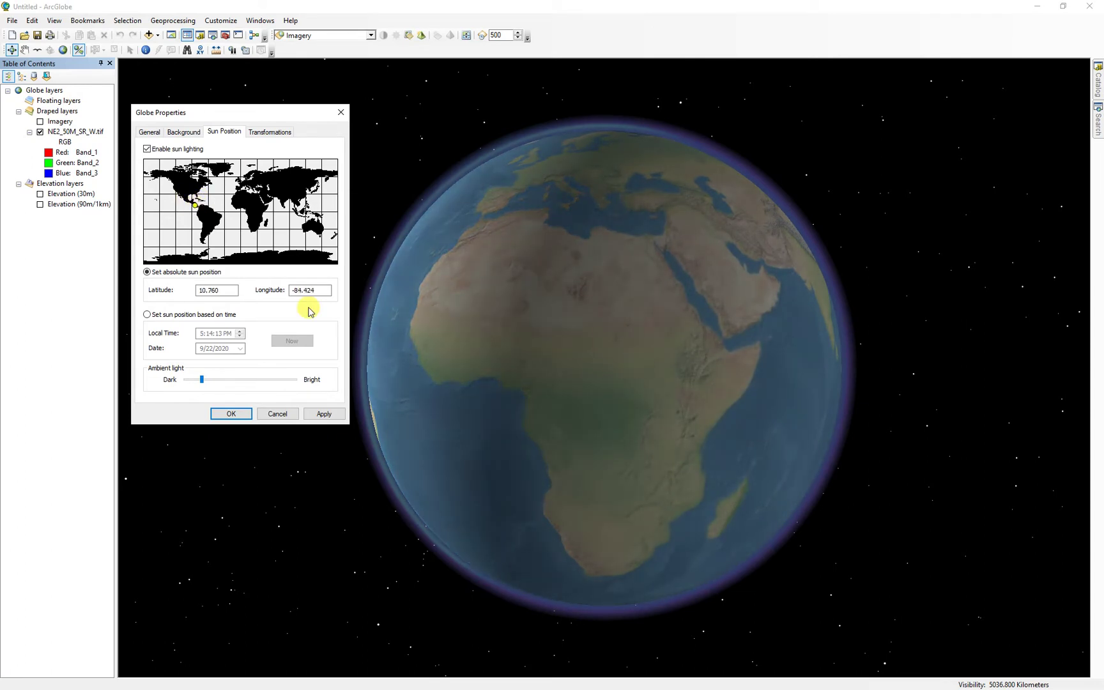
left_click(278, 413)
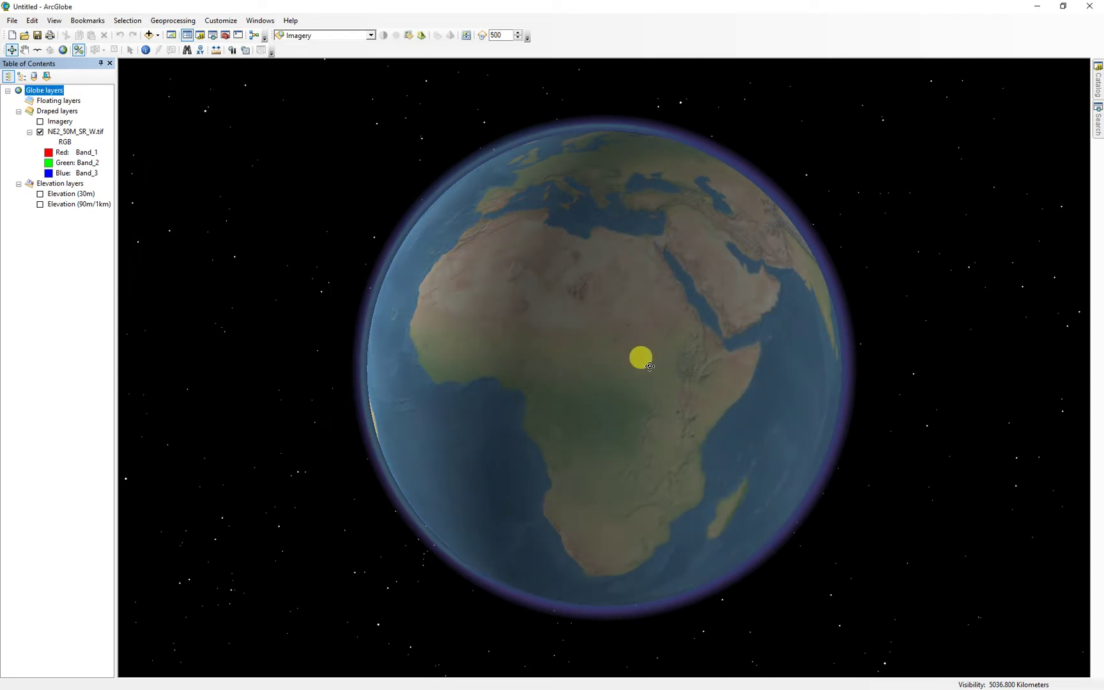
Spin the globe westward from Africa until South America is centred in view
left_click_drag(641, 357, 673, 370)
left_click_drag(602, 384, 779, 365)
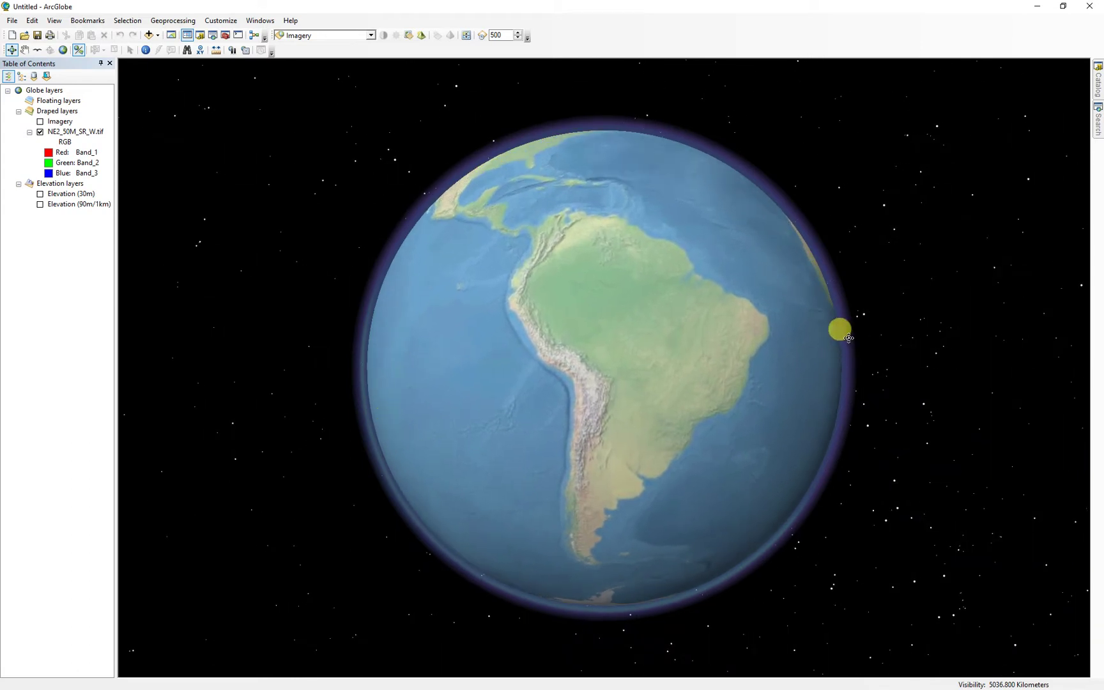
left_click_drag(840, 328, 799, 351)
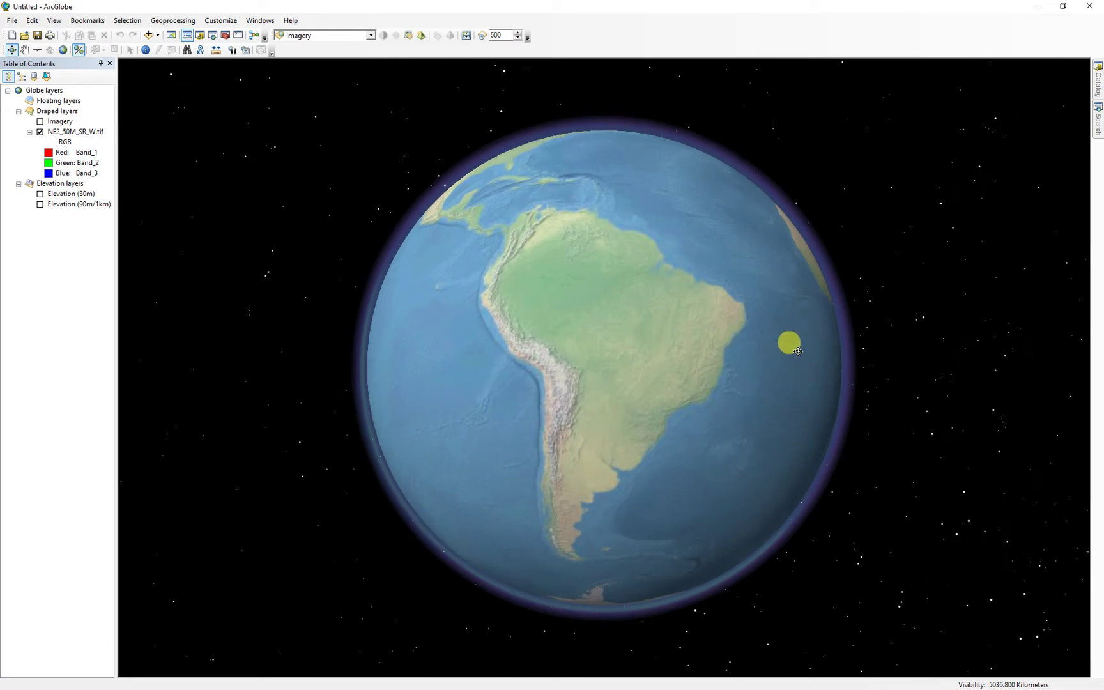
double_click(53, 90)
Move the sun to latitude 0.000, longitude -90.796 and raise ambient light toward Bright
left_click_drag(560, 195, 223, 125)
left_click(166, 230)
left_click(168, 218)
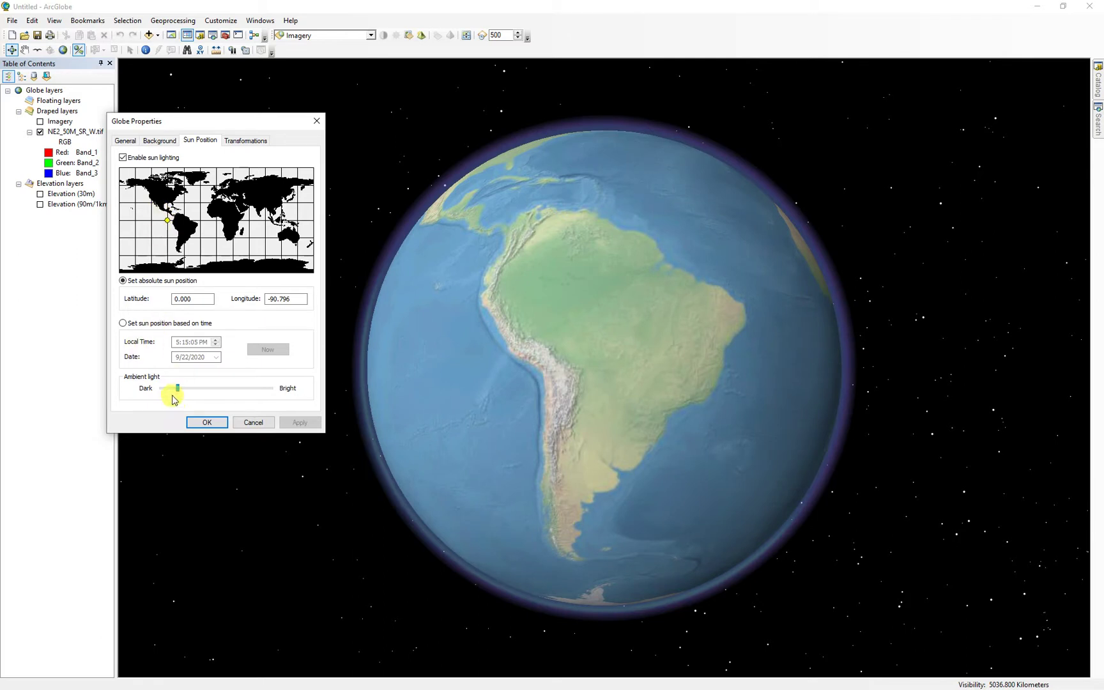
mouse_move(177, 388)
left_mouse_down()
mouse_move(200, 391)
mouse_move(181, 389)
left_mouse_up()
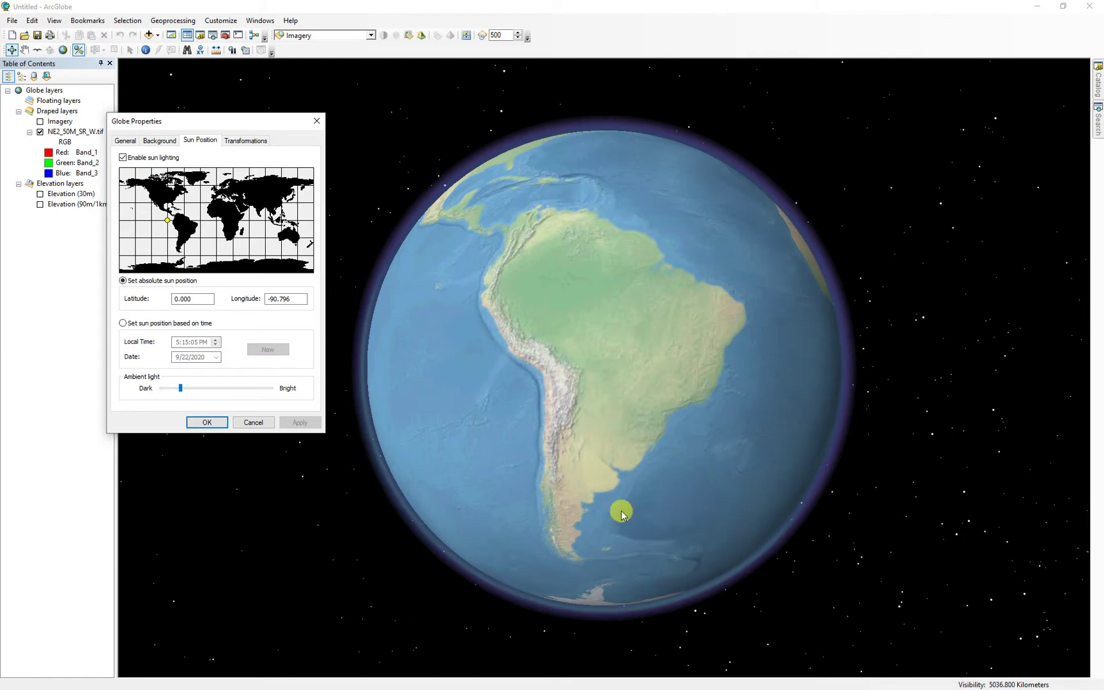
Compare the globe with sun lighting off and on, leaving it on, and confirm
left_click(122, 158)
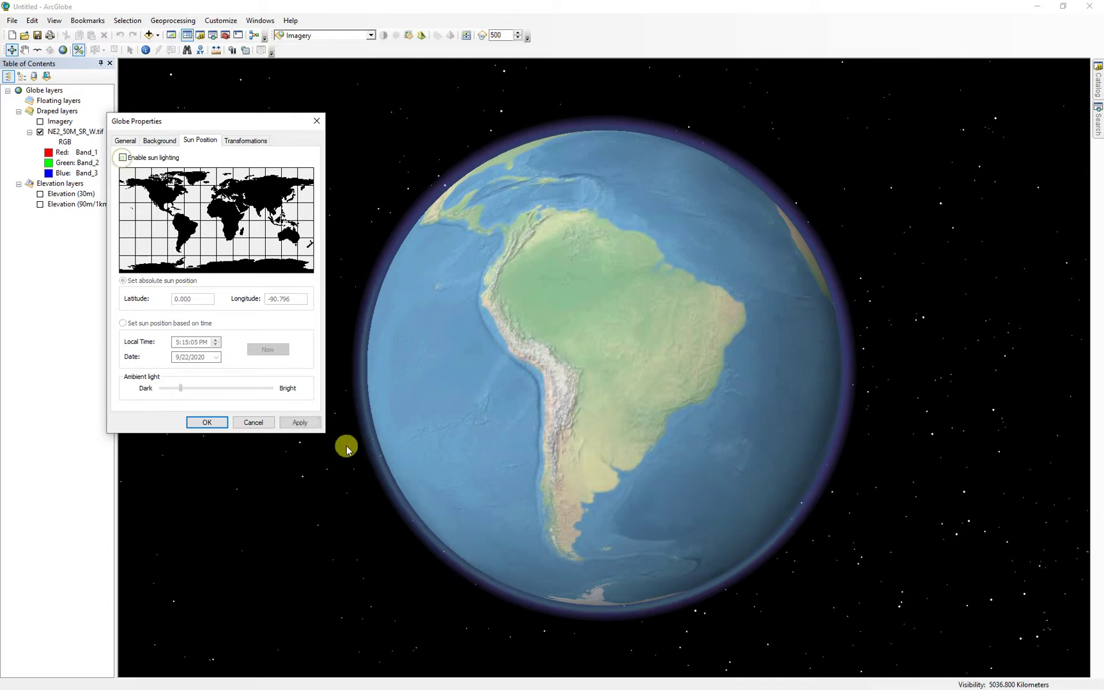
left_click(304, 422)
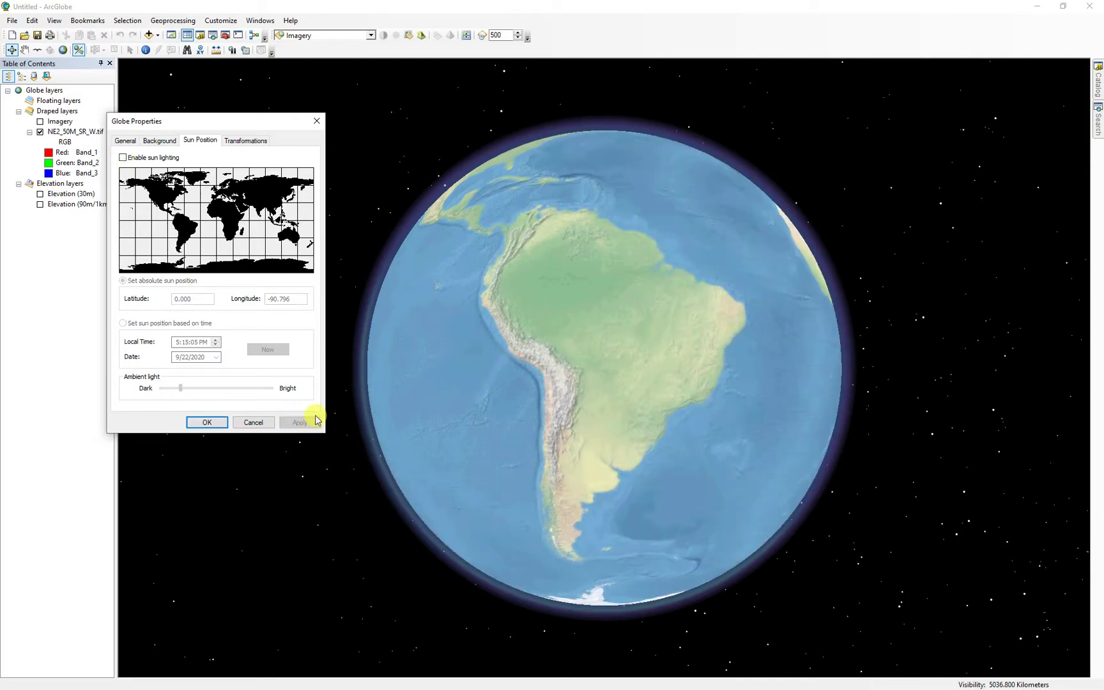
left_click(123, 158)
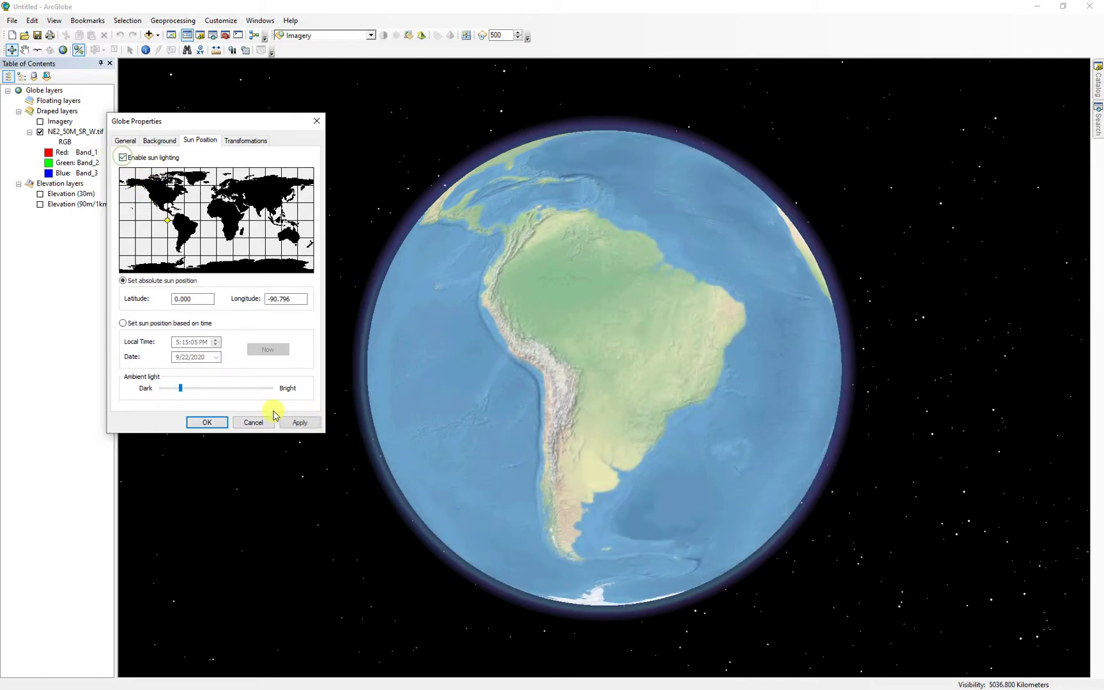
left_click(302, 422)
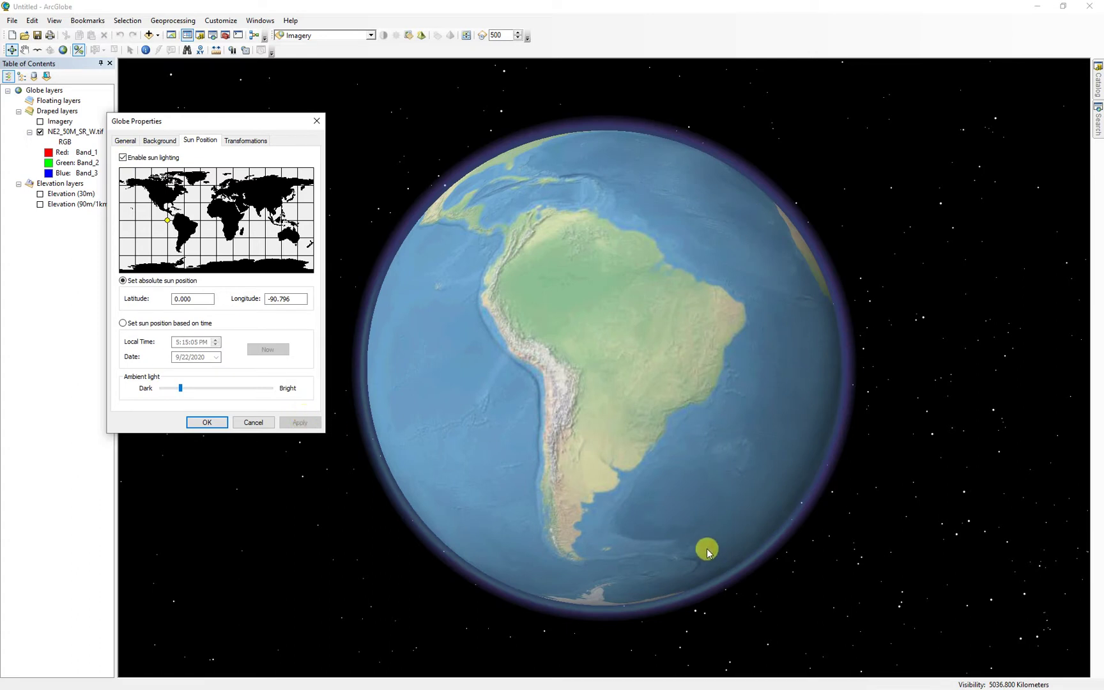
left_click(210, 423)
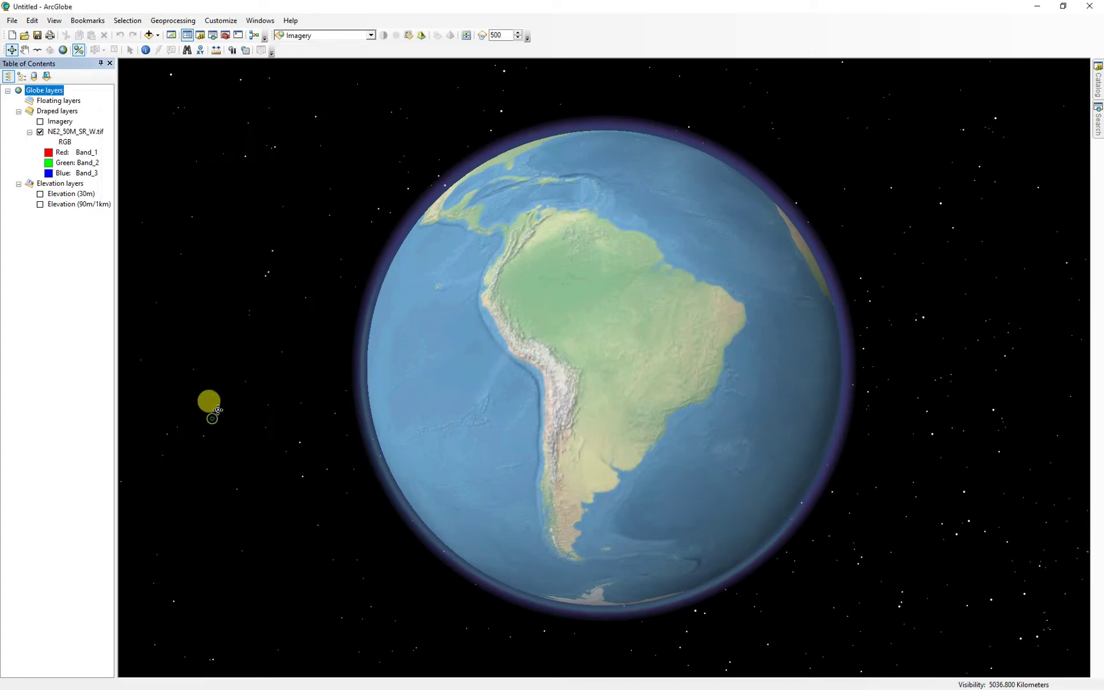
Uncheck Atmospheric halo and Stars in the globe's Background settings, then zoom in slightly
double_click(41, 94)
left_click_drag(570, 187, 245, 127)
left_click(130, 142)
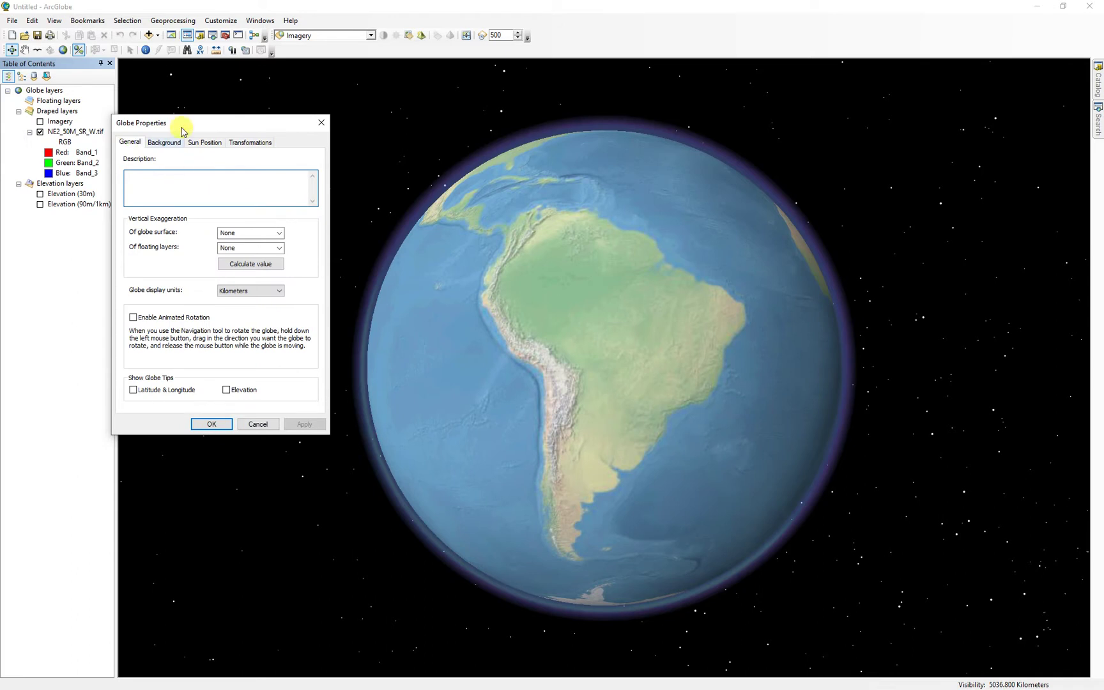
left_click(164, 143)
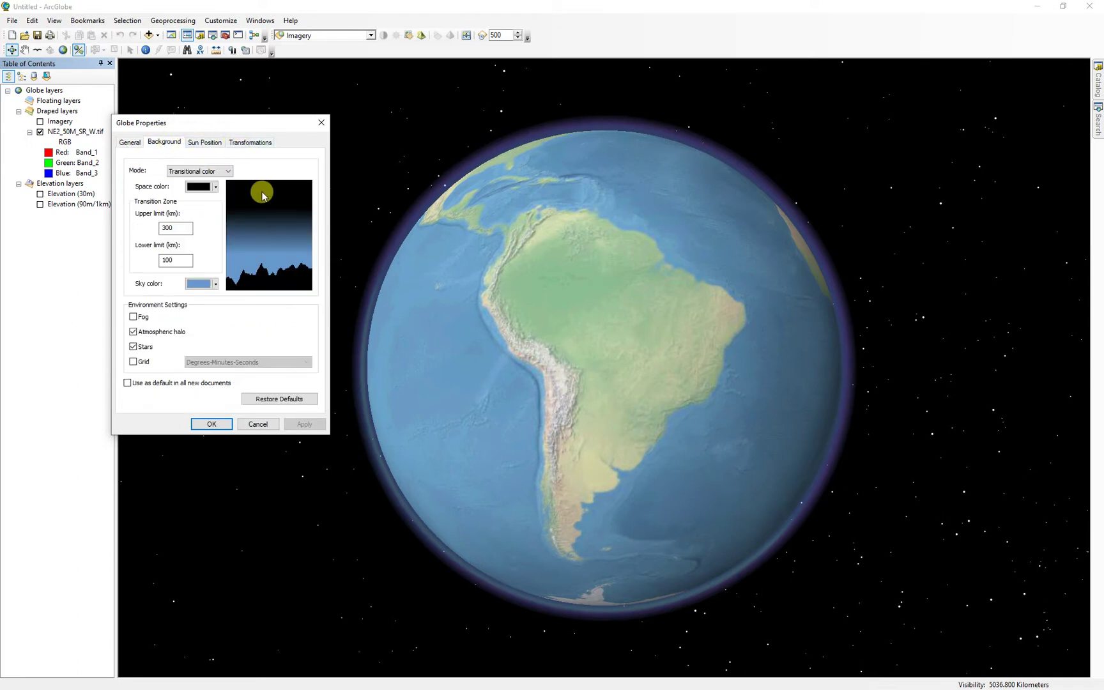
left_click(134, 332)
left_click(133, 347)
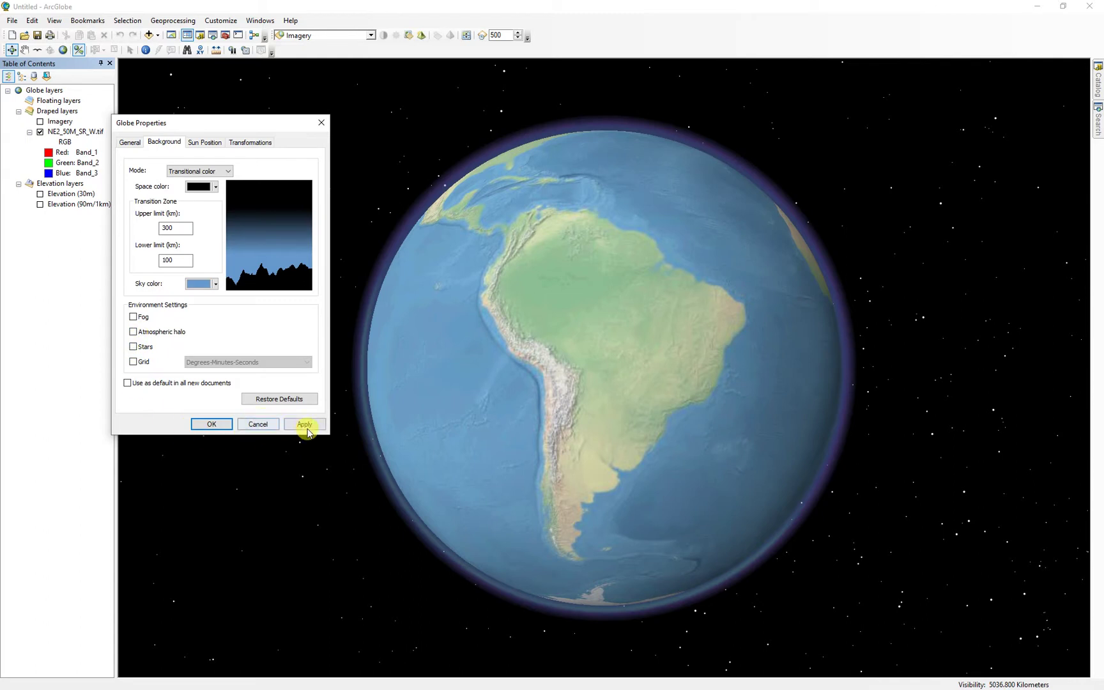
left_click(305, 425)
left_click(210, 423)
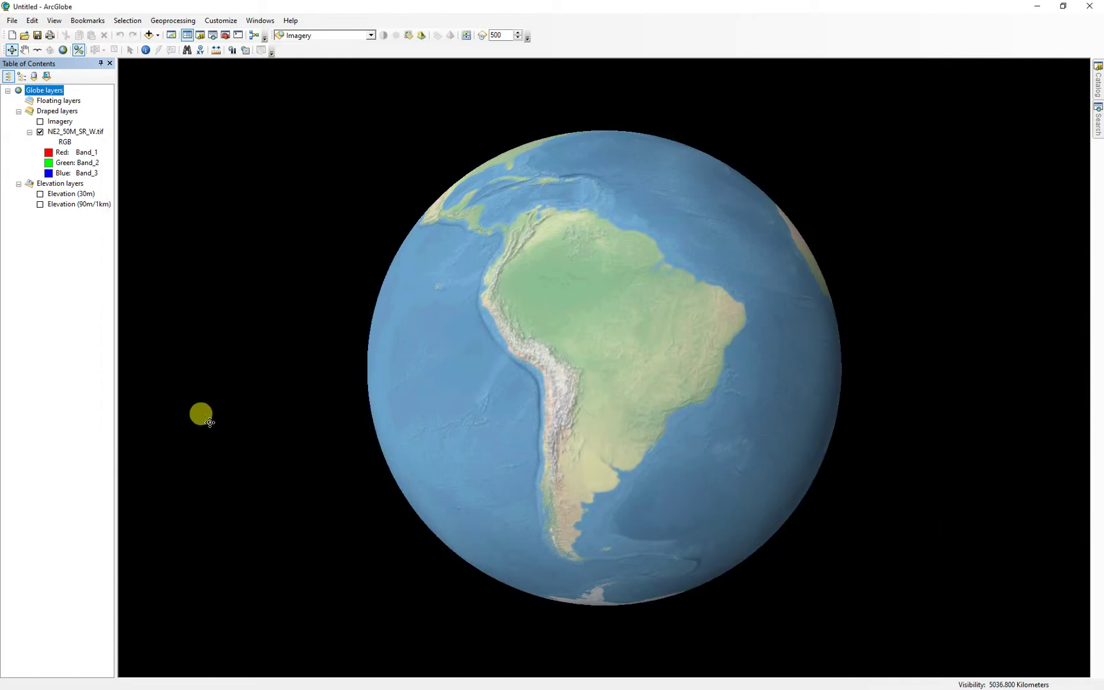
scroll(287, 445, "up", 1)
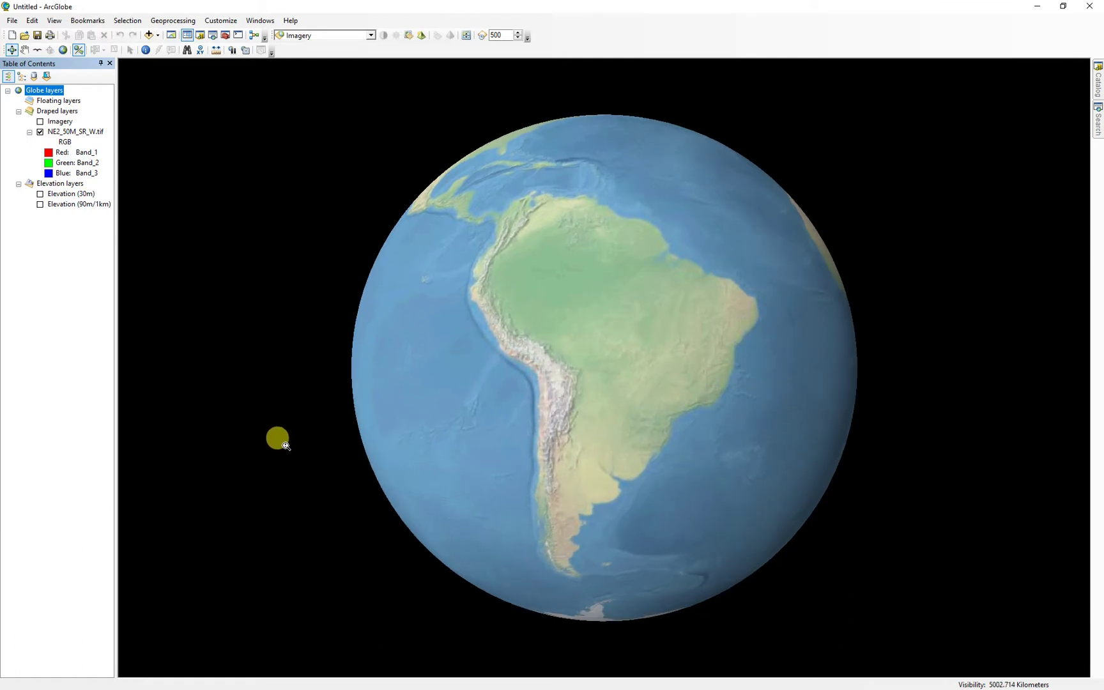
scroll(286, 446, "up", 1)
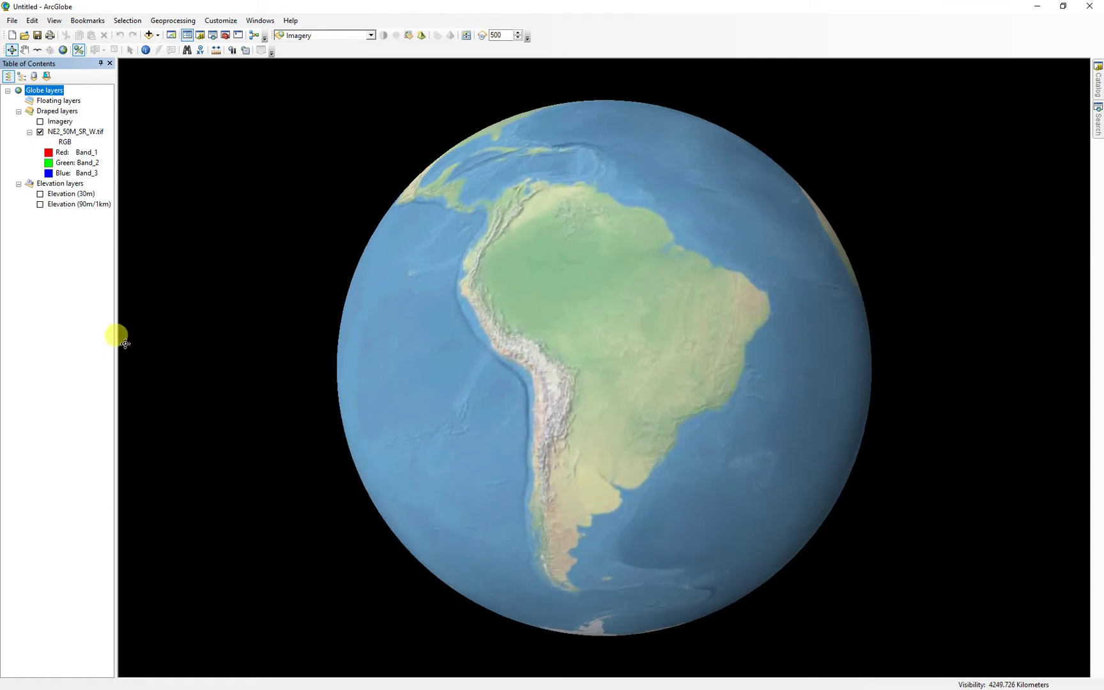
Export the globe view as PNG, renaming Globe.png to Globe2.png in AdvCart_Lab3
left_click(12, 21)
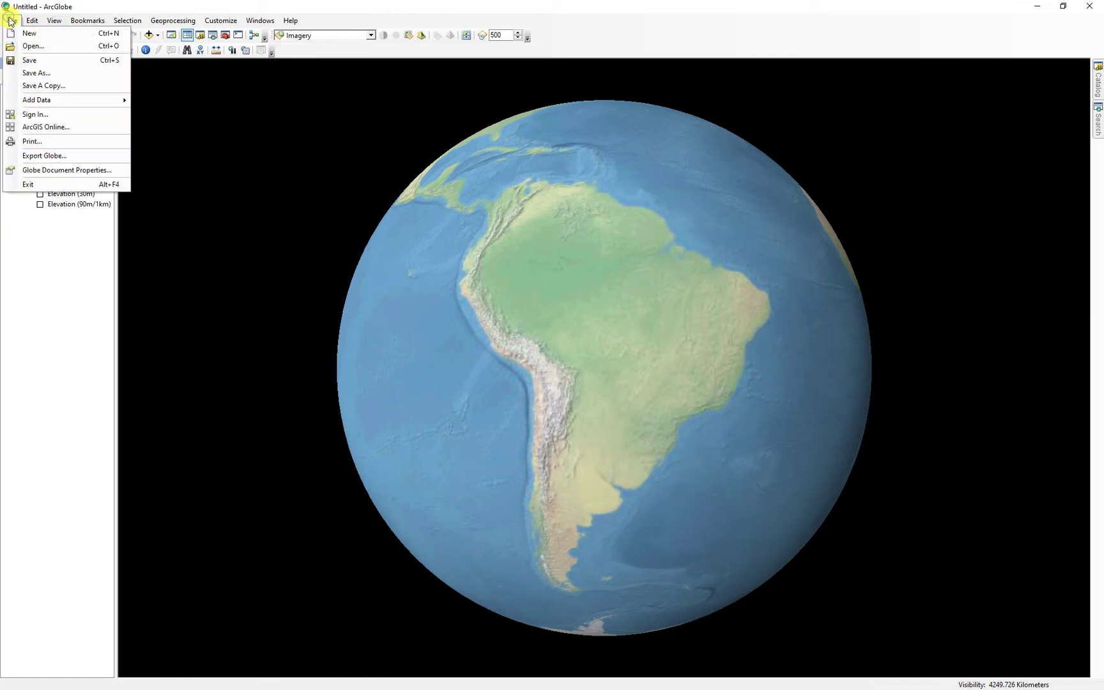
left_click(57, 156)
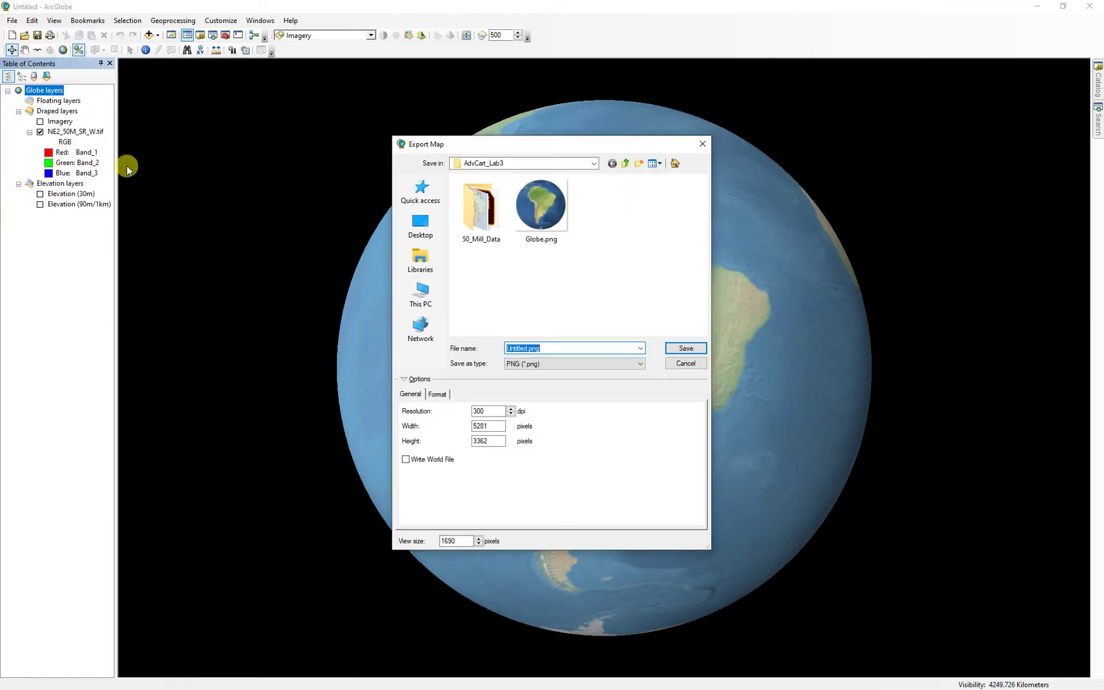
left_click(539, 206)
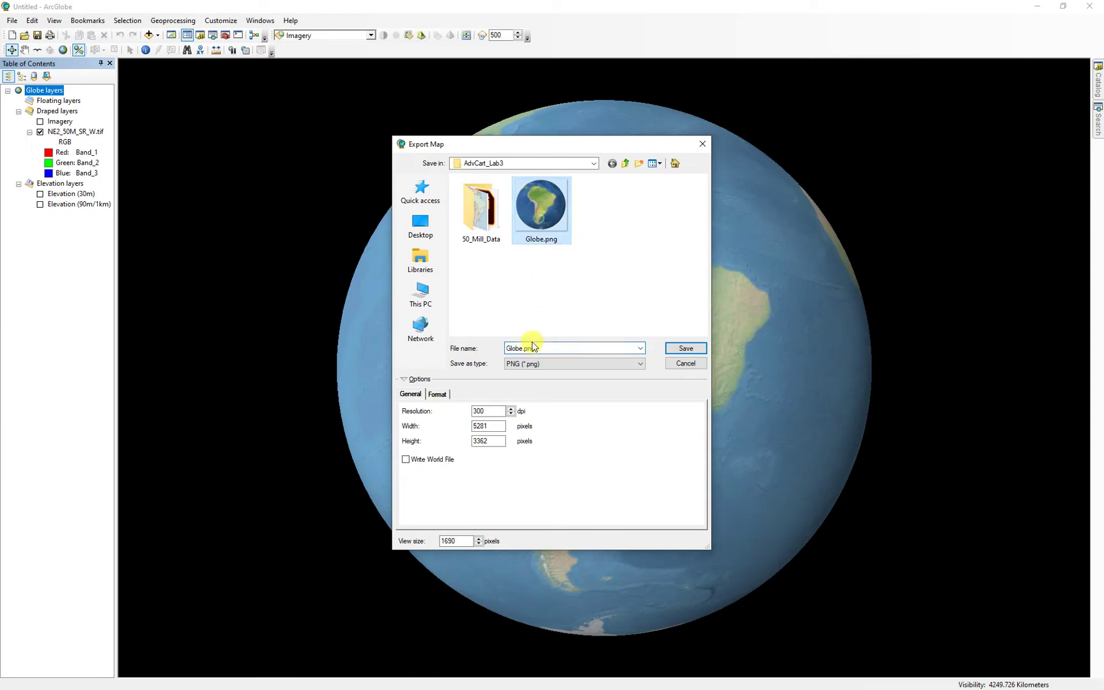
double_click(521, 348)
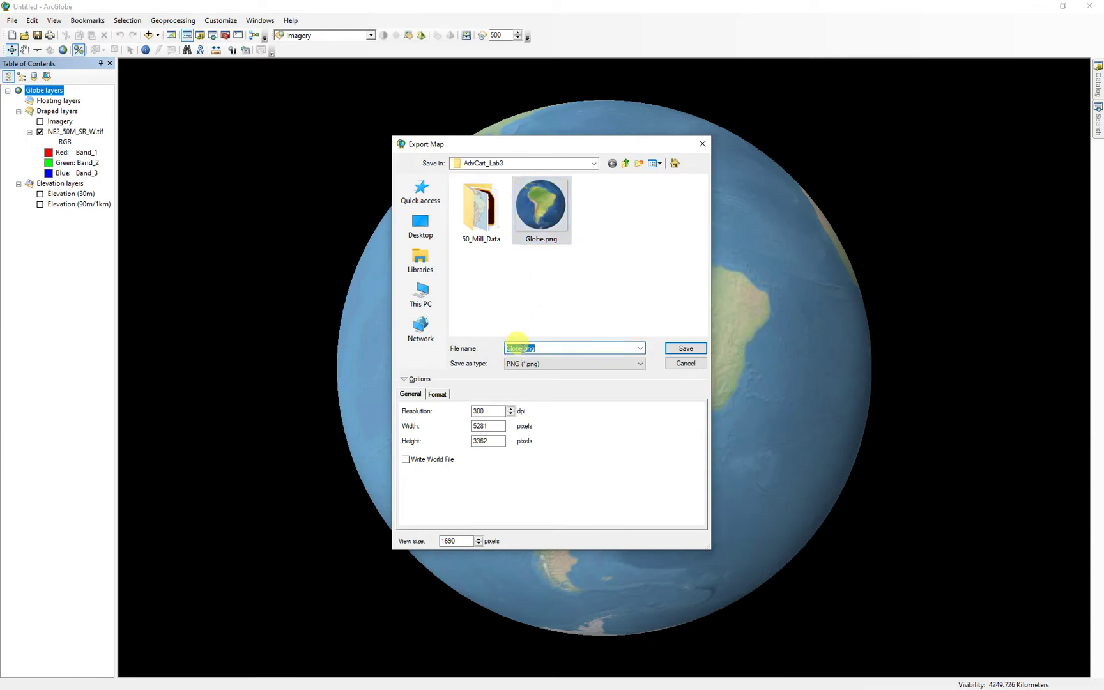
left_click(523, 348)
type("2")
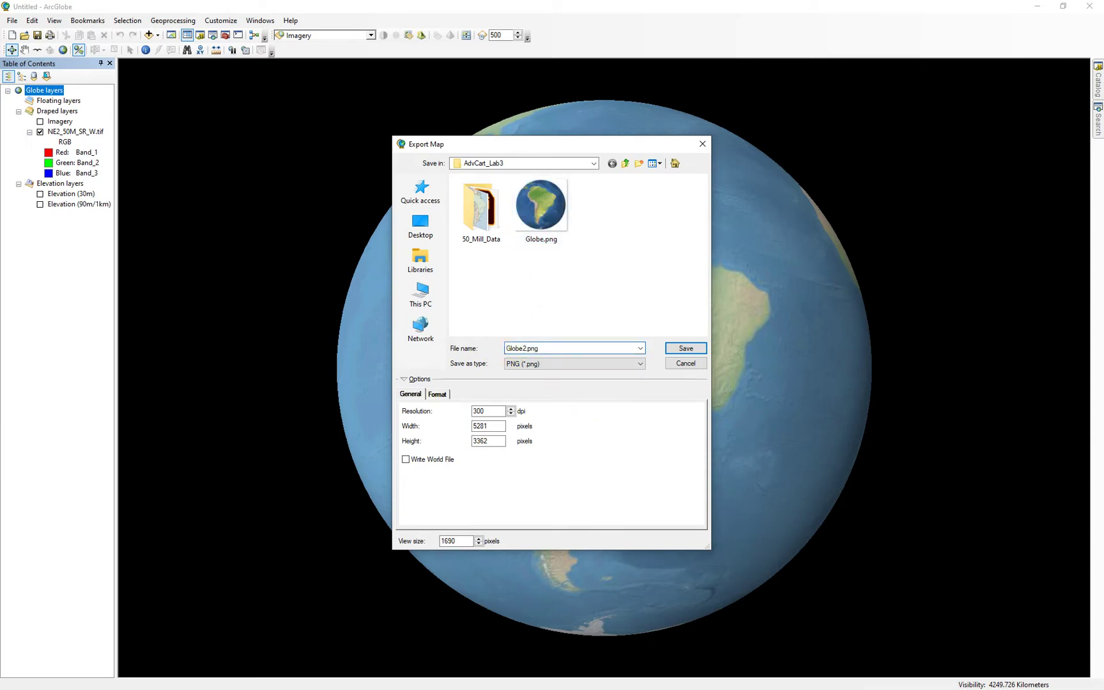
left_click(549, 365)
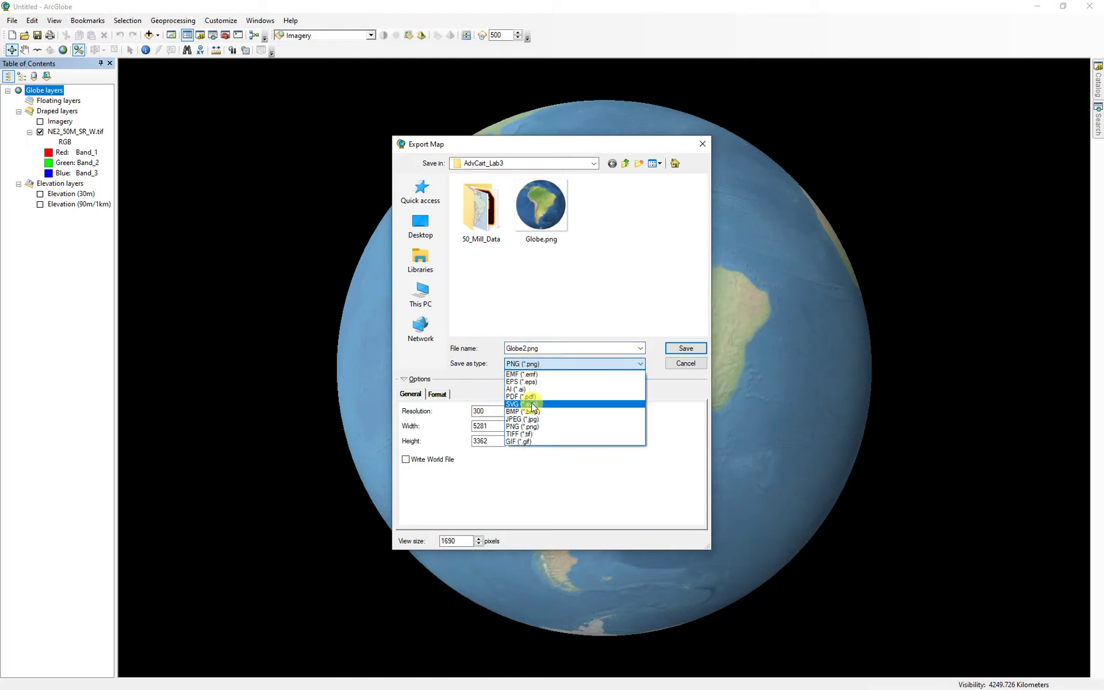
left_click(511, 366)
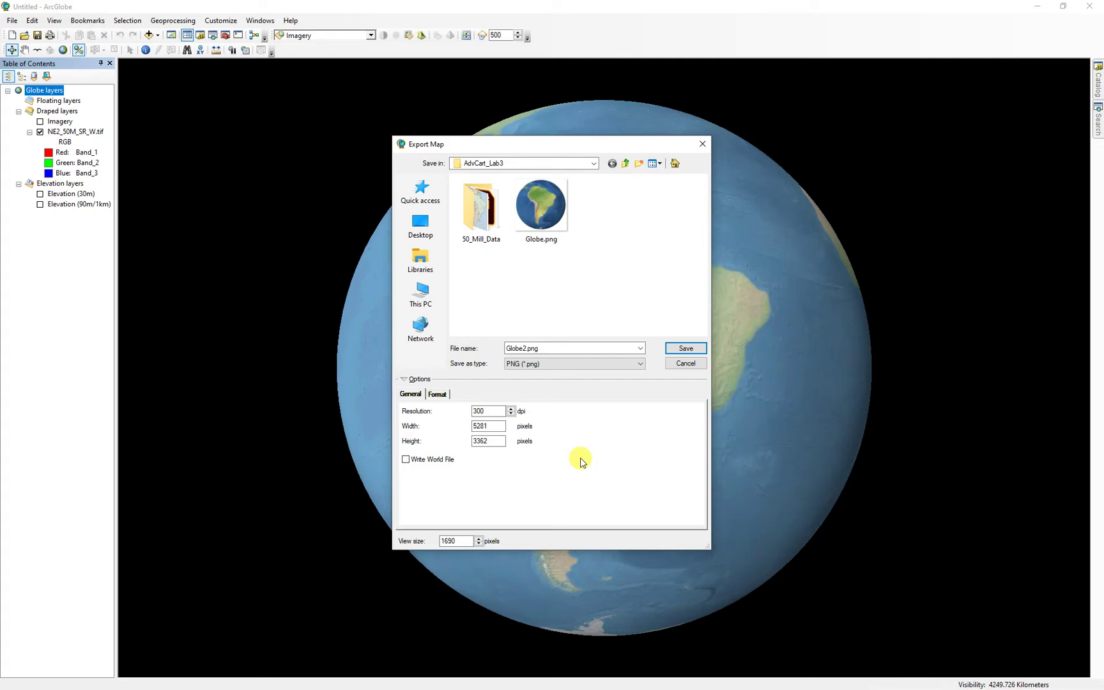
left_click(687, 349)
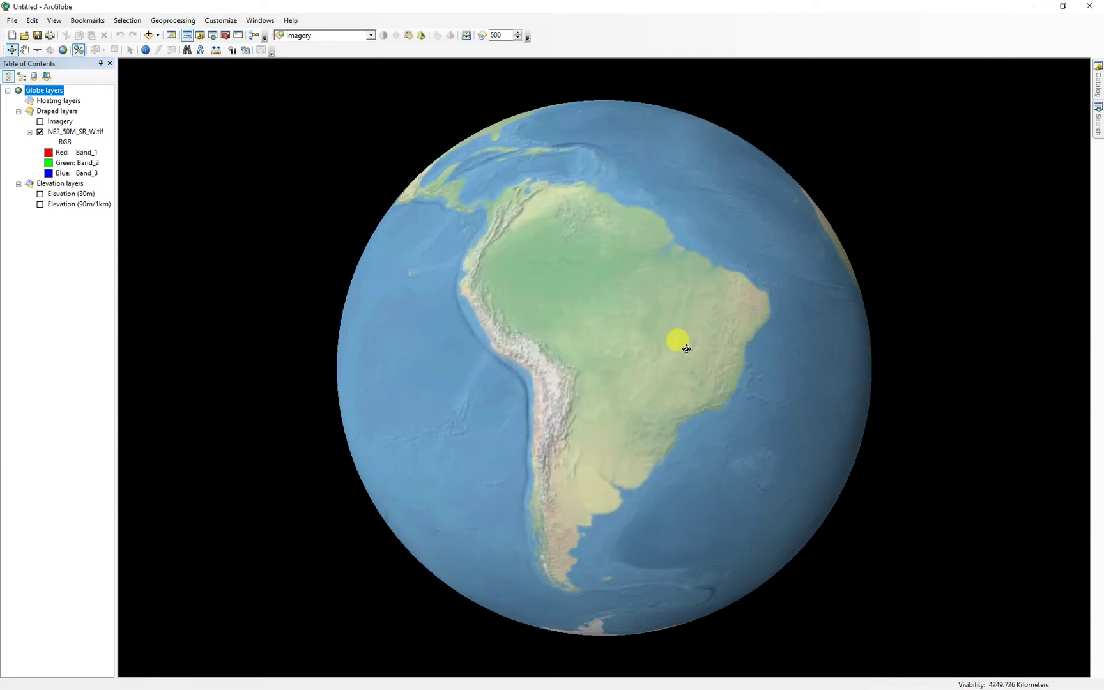
Minimize ArcGlobe and open Globe2.png from AdvCart_Lab3 with Adobe Photoshop 2020
left_click(1038, 10)
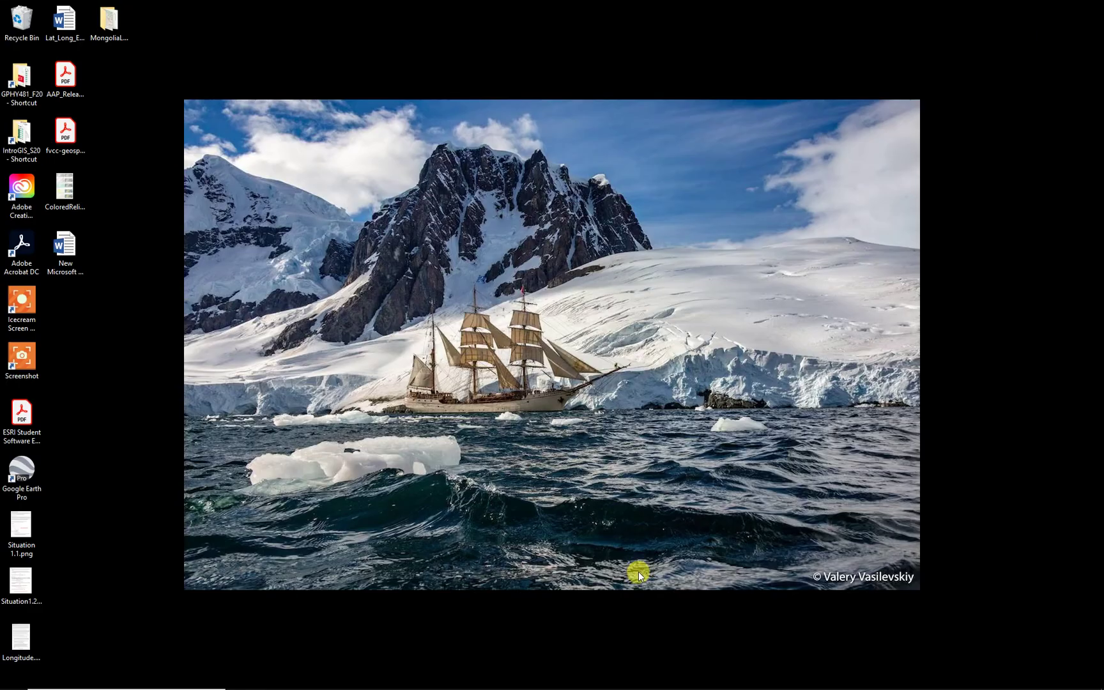
mouse_move(327, 676)
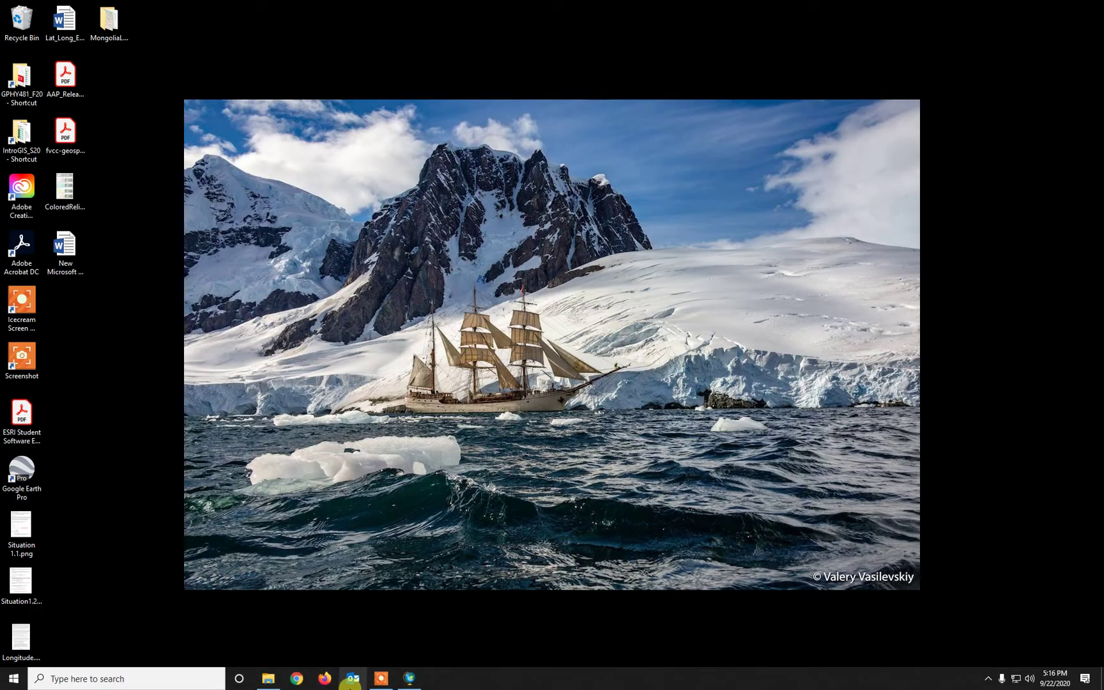
left_click(281, 685)
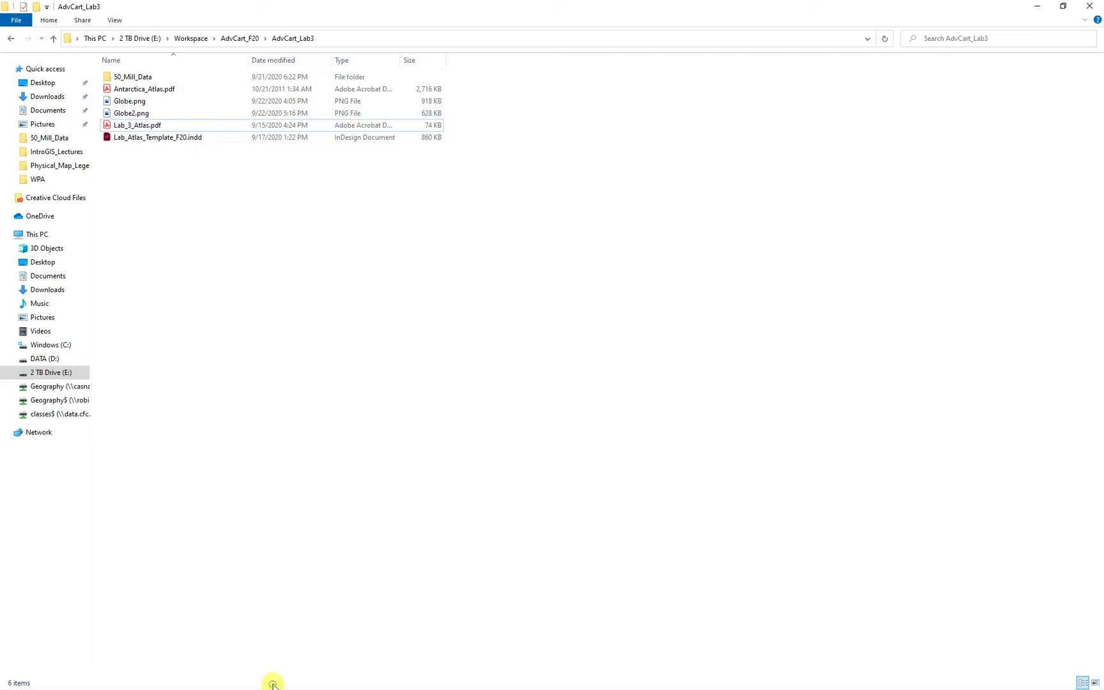
right_click(127, 114)
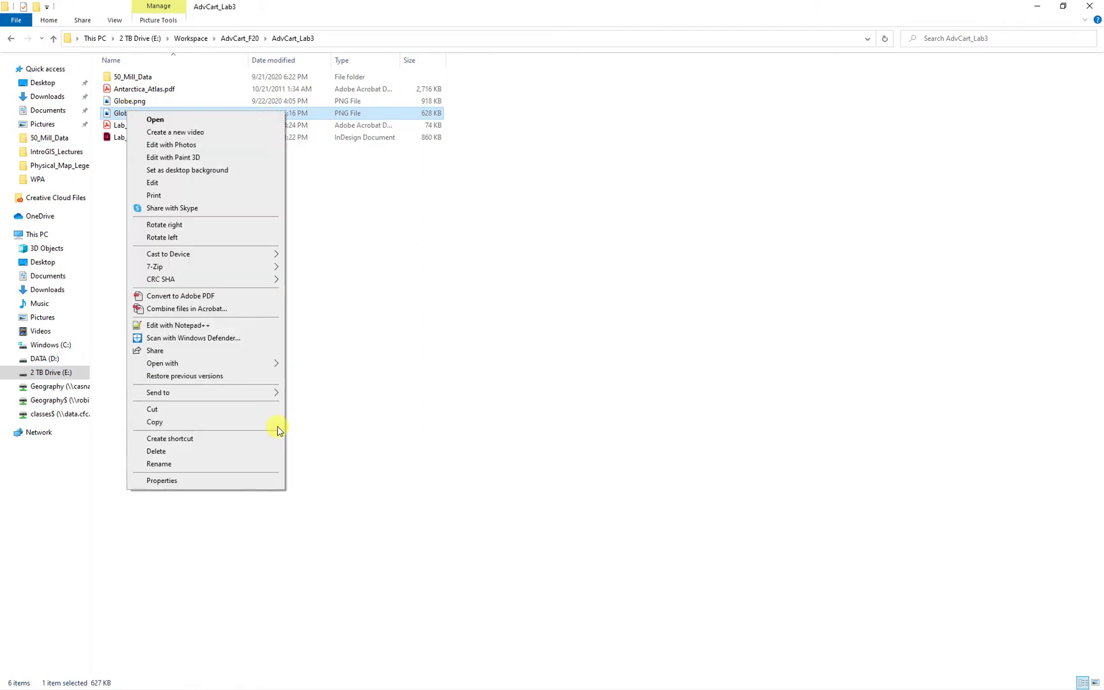
mouse_move(173, 362)
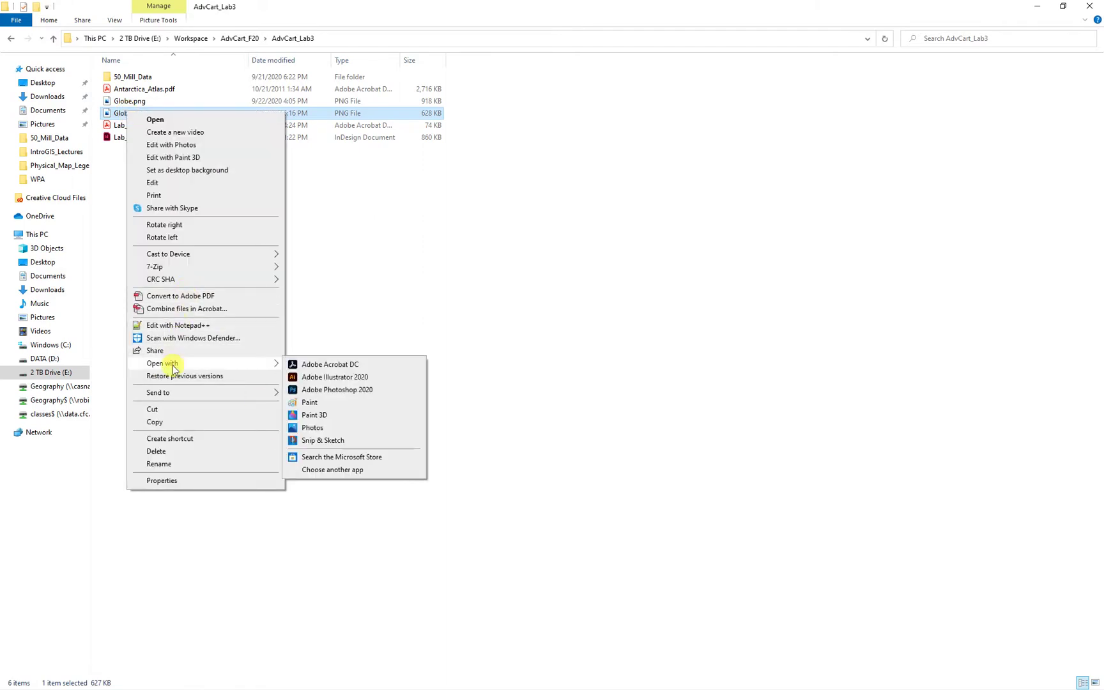
left_click(332, 391)
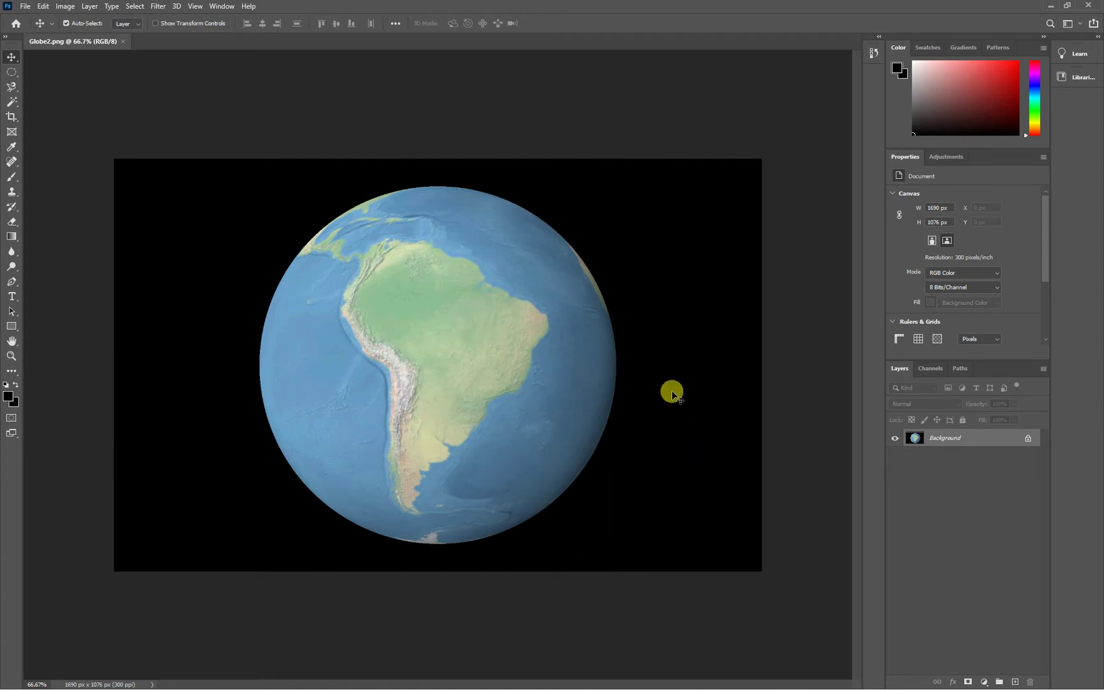
Convert the locked Background into Layer 0 and Magic Wand-select the black surround
double_click(948, 440)
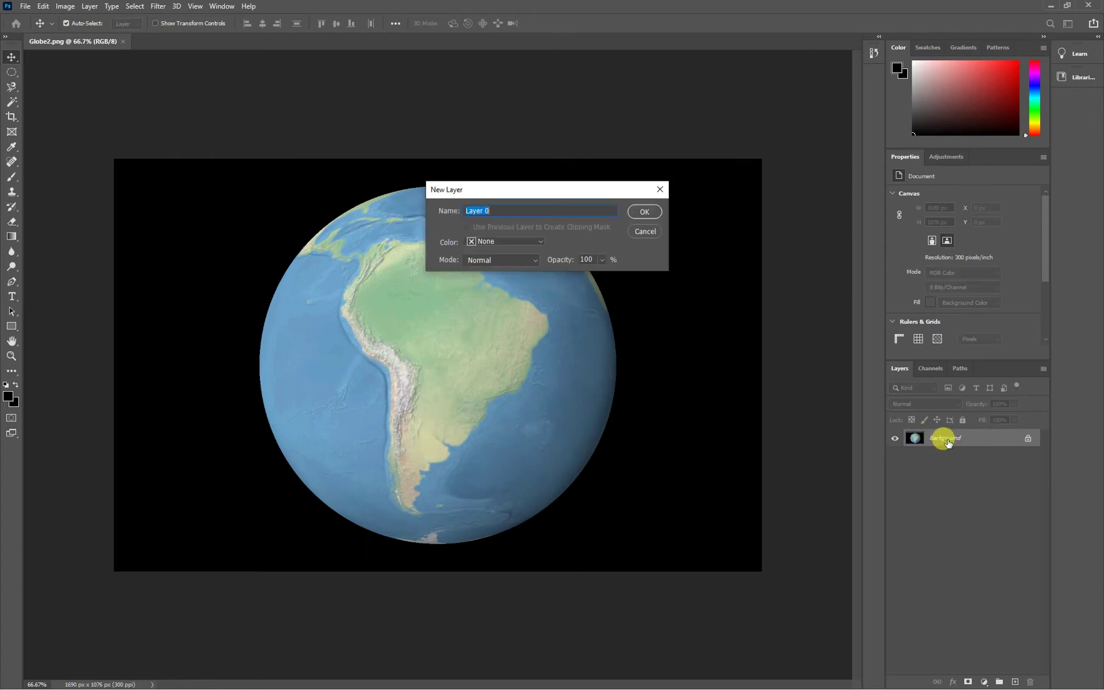
left_click(647, 212)
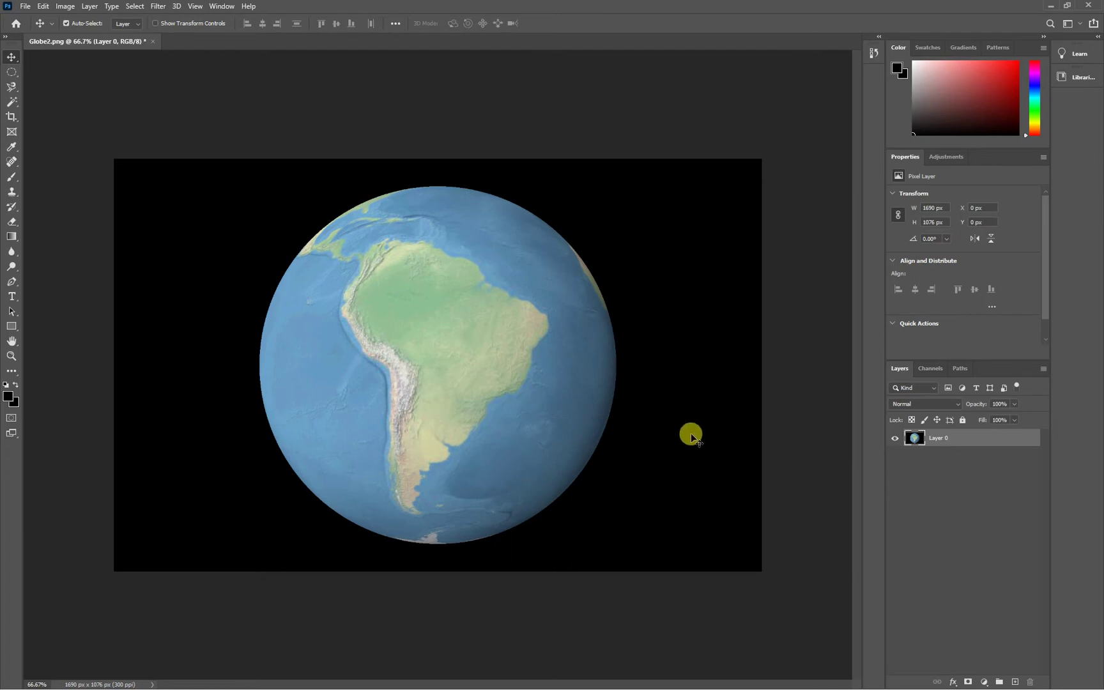
left_click(12, 103)
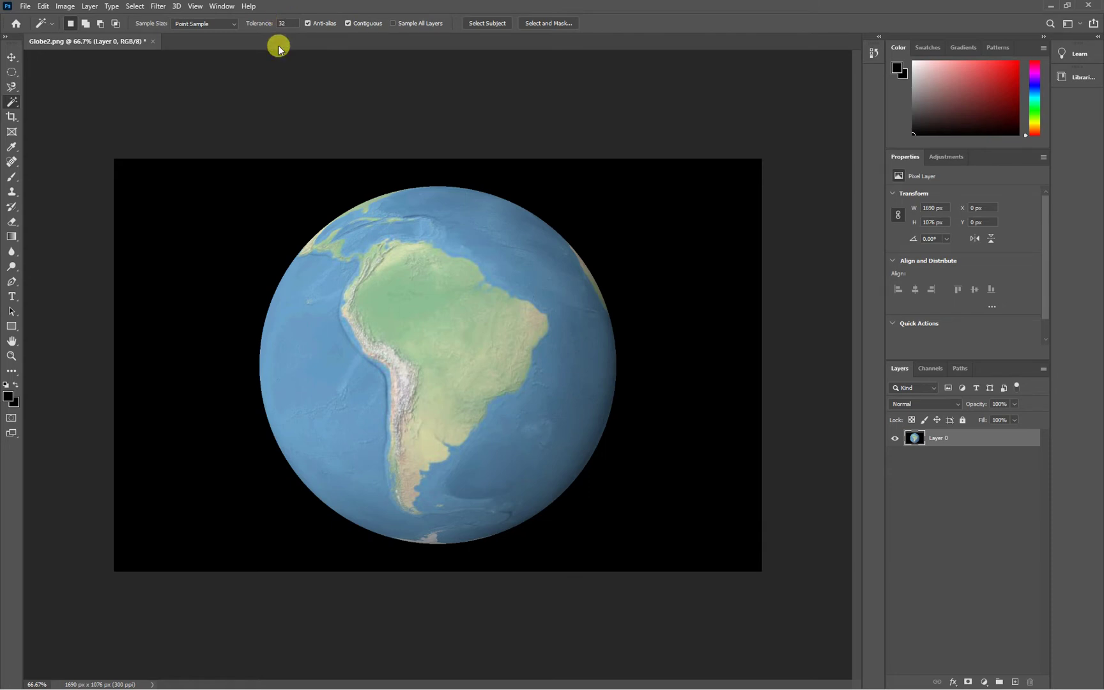
left_click(230, 232)
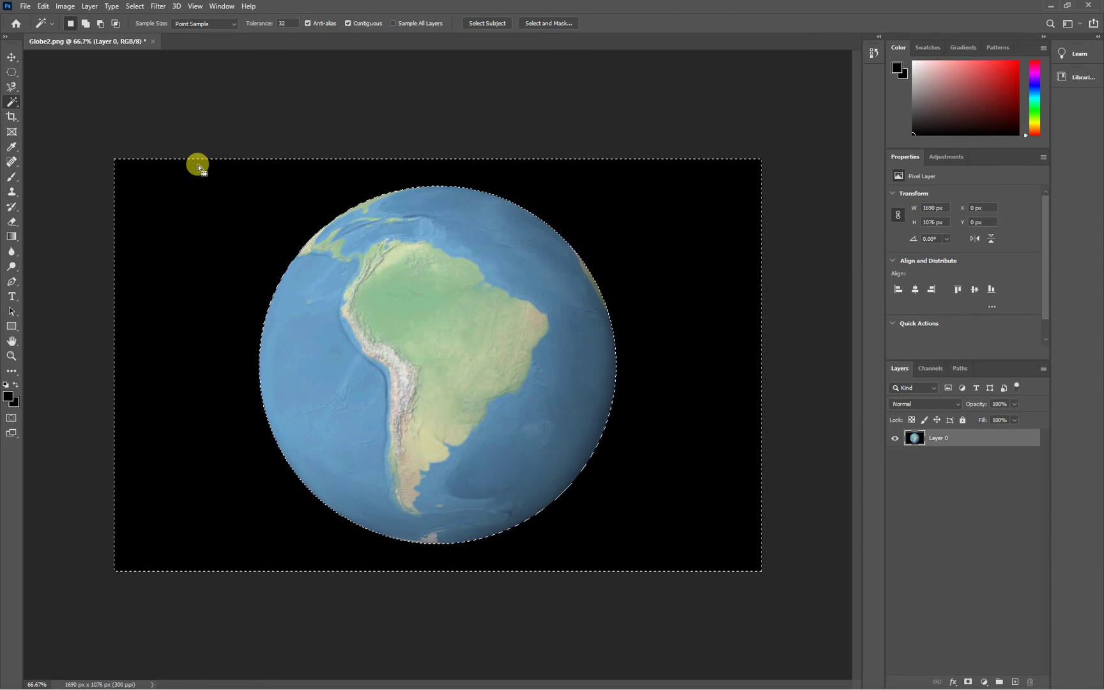
Trial-delete the black area, inspect the globe's edge up close, then undo to restore the selection
key("Delete")
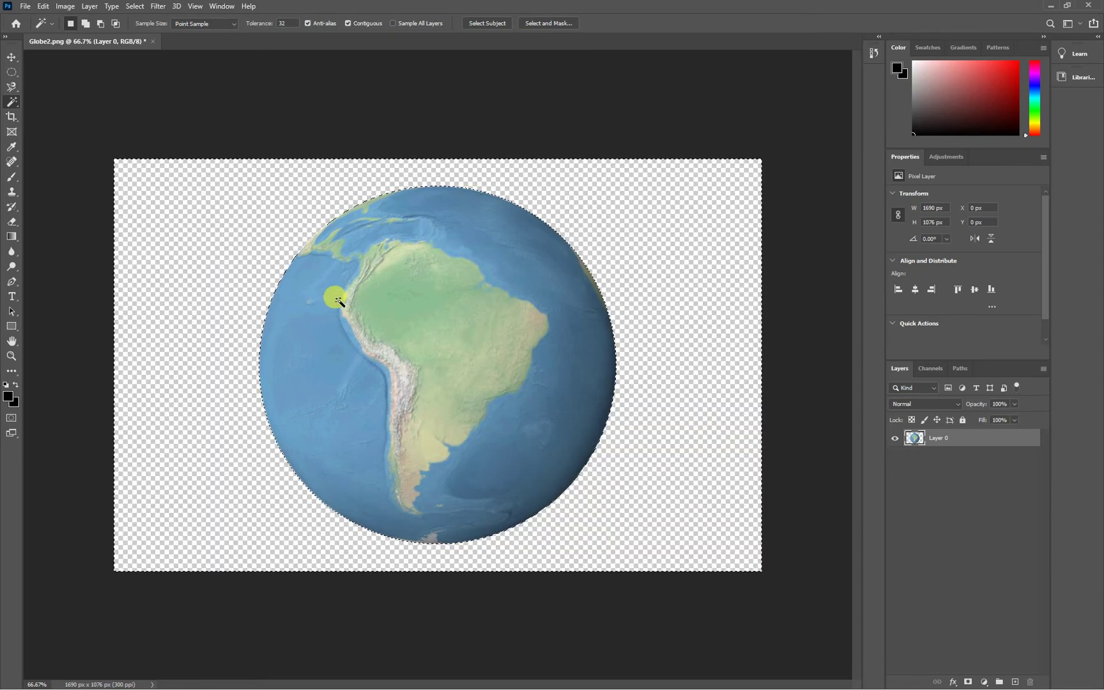
key("ctrl+d")
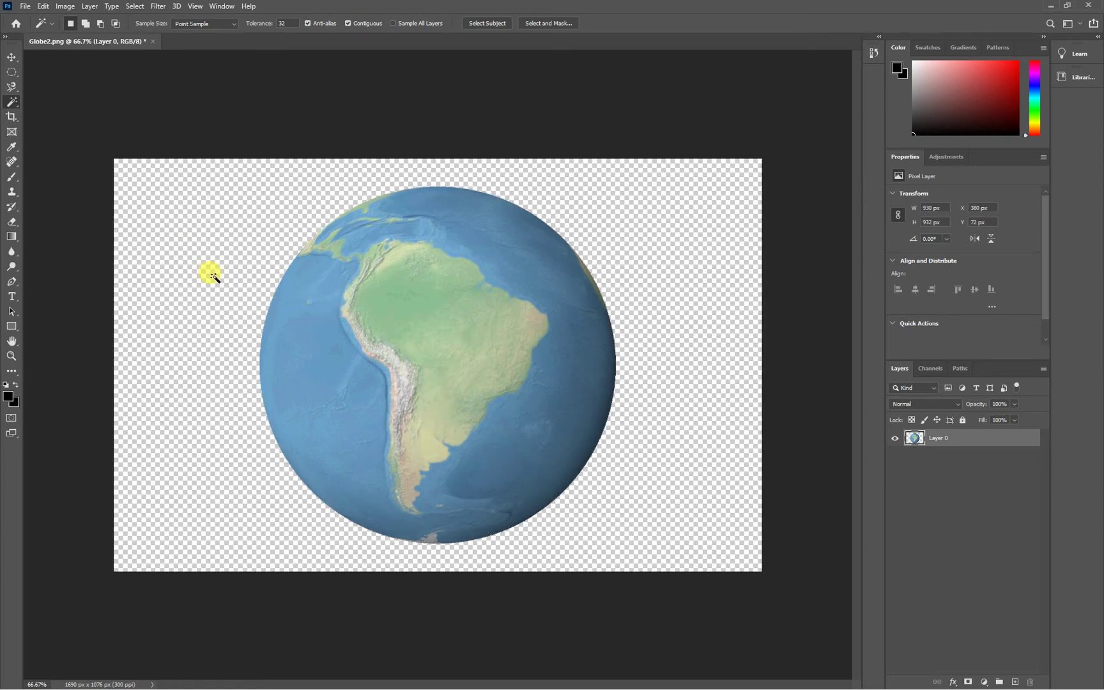
left_click_drag(266, 229, 406, 342, "ctrl")
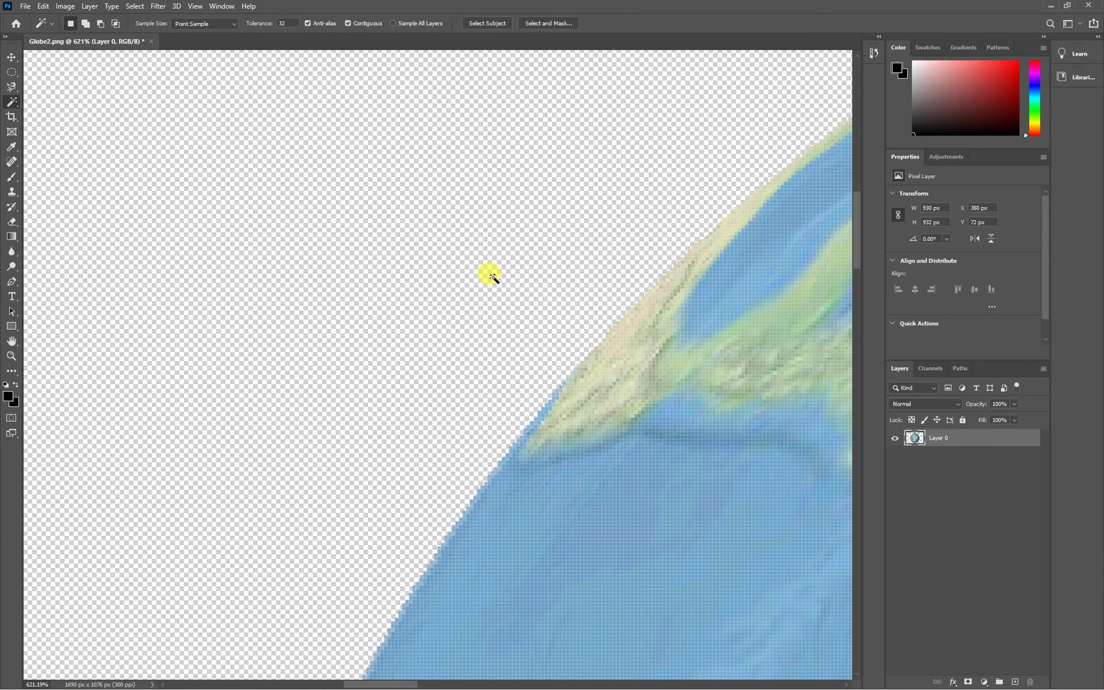
key("ctrl+0")
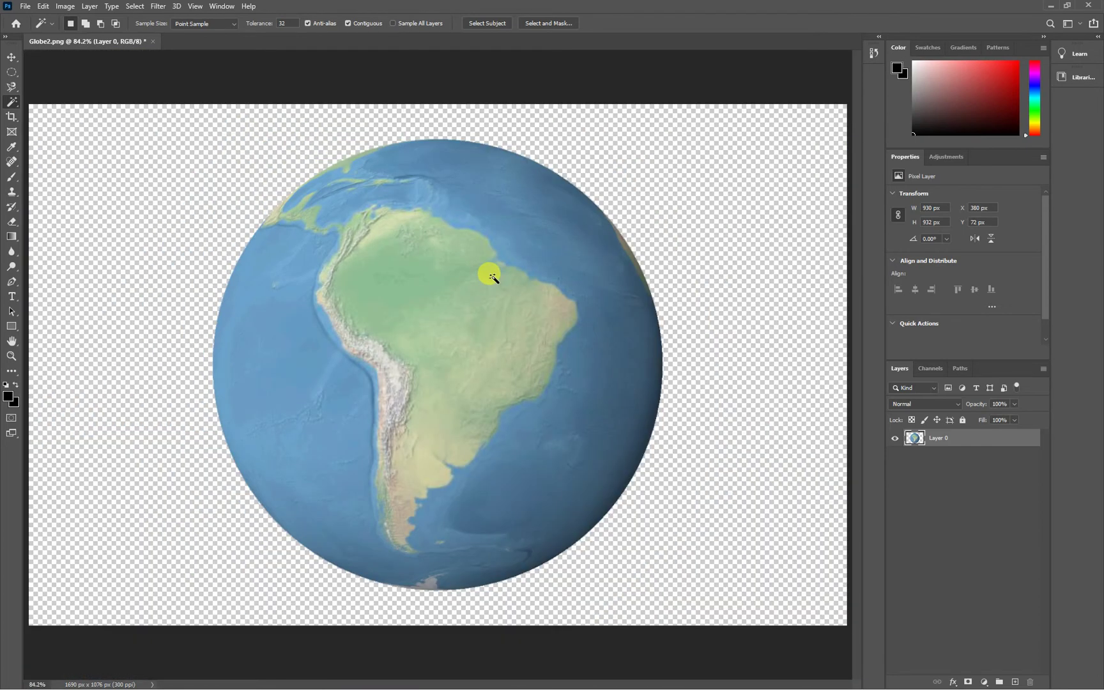
key("alt+BackSpace")
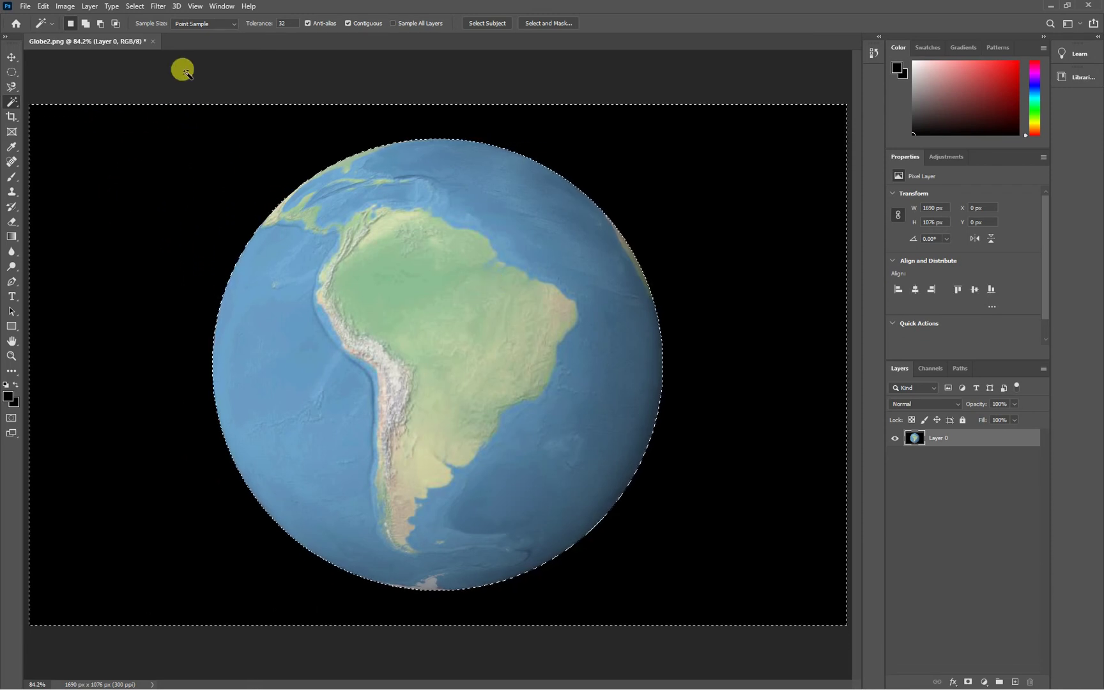
Smooth the selection edge to 17 in Refine Edge, checking the globe's rim zoomed in
left_click(135, 6)
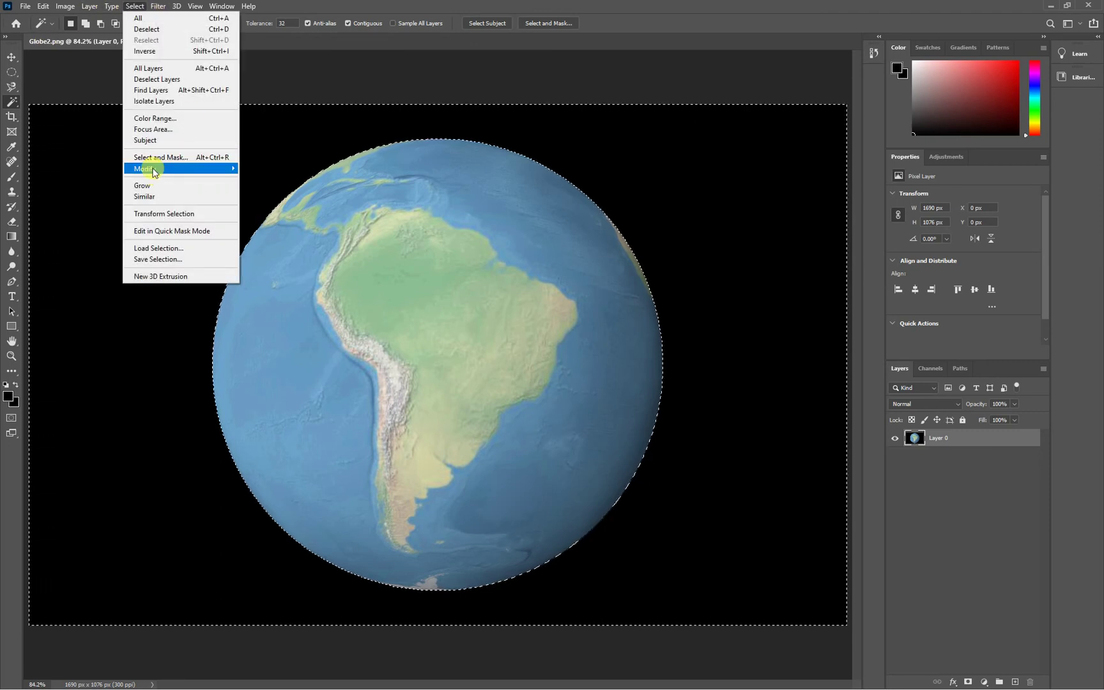
mouse_move(151, 175)
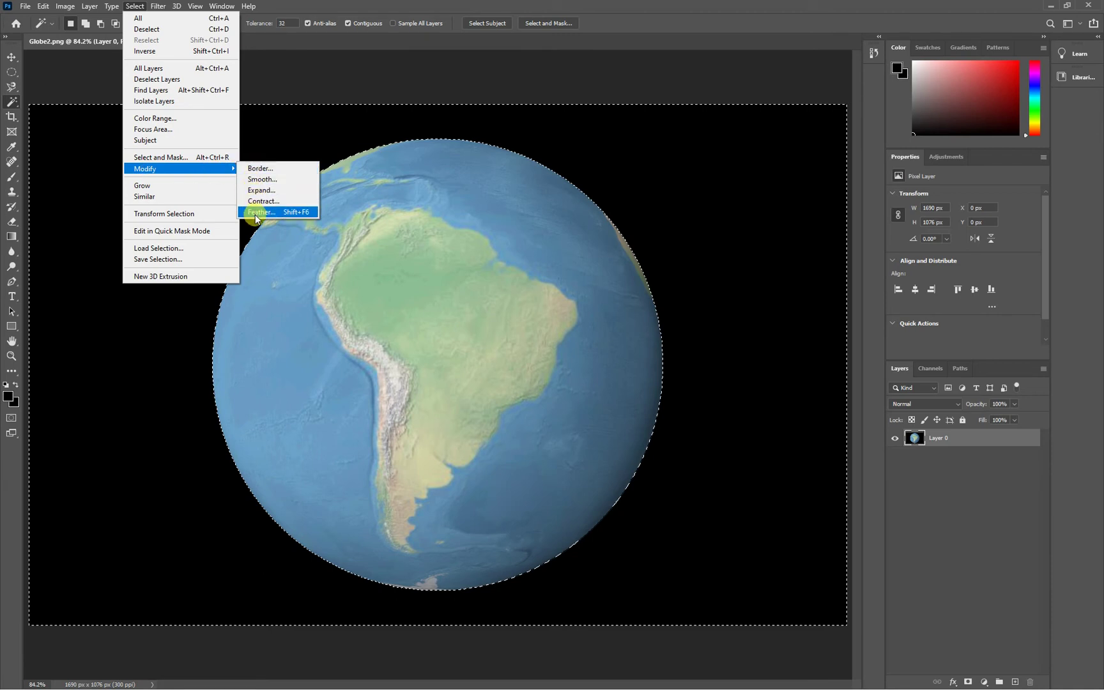
left_click(163, 161, "shift")
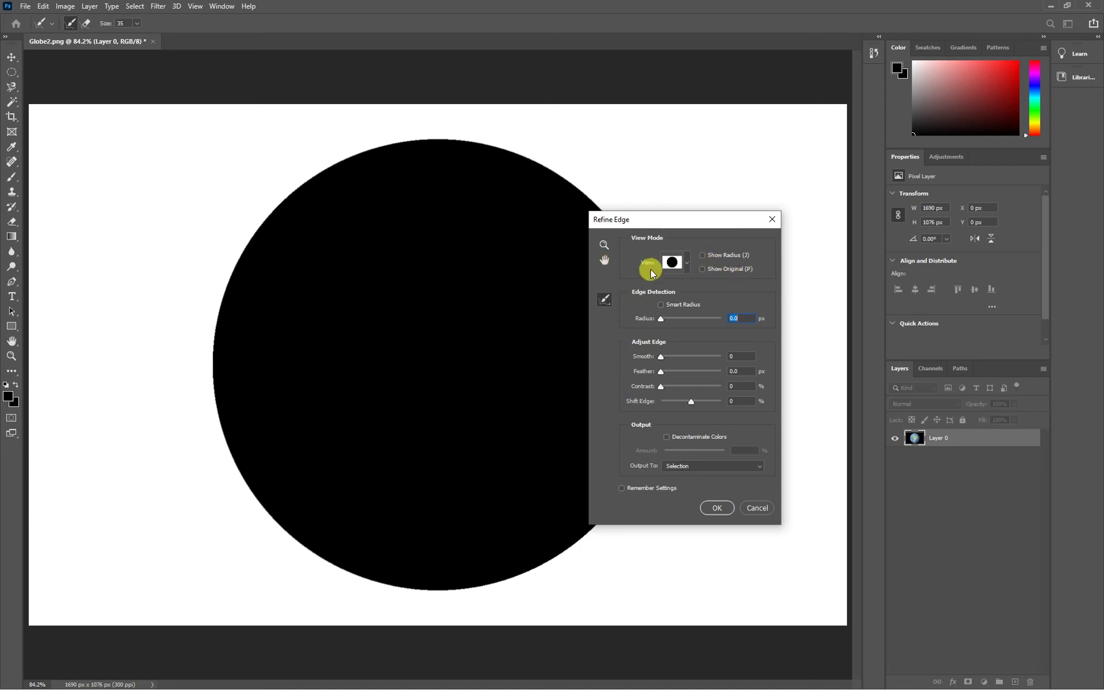
left_click(604, 248)
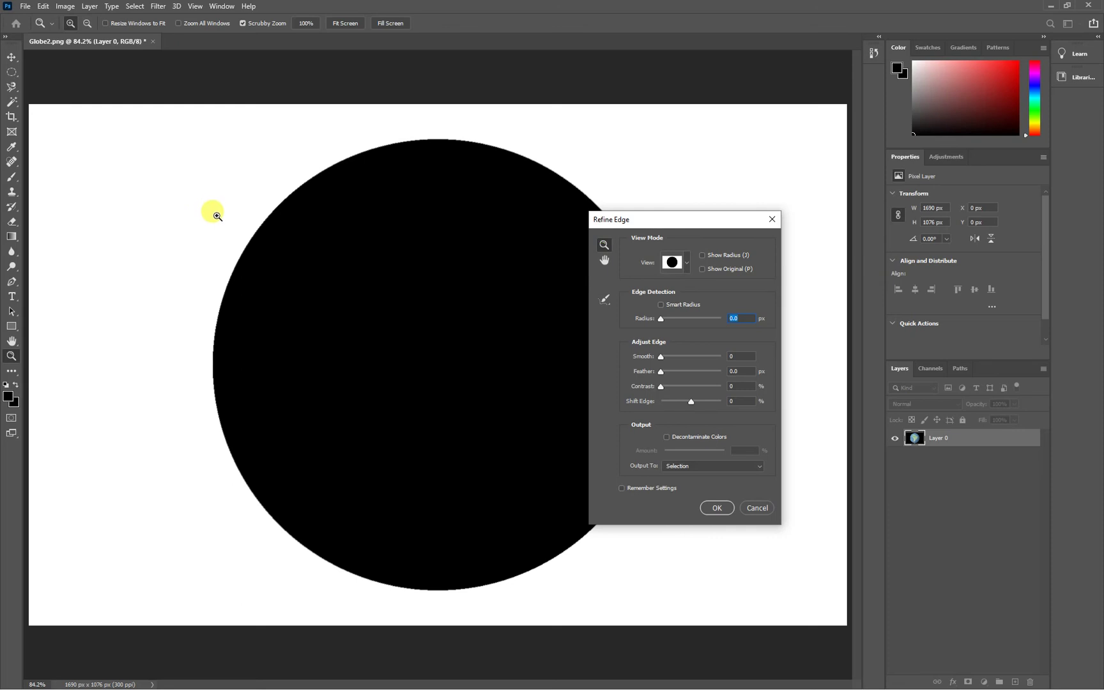
left_click_drag(217, 214, 301, 285)
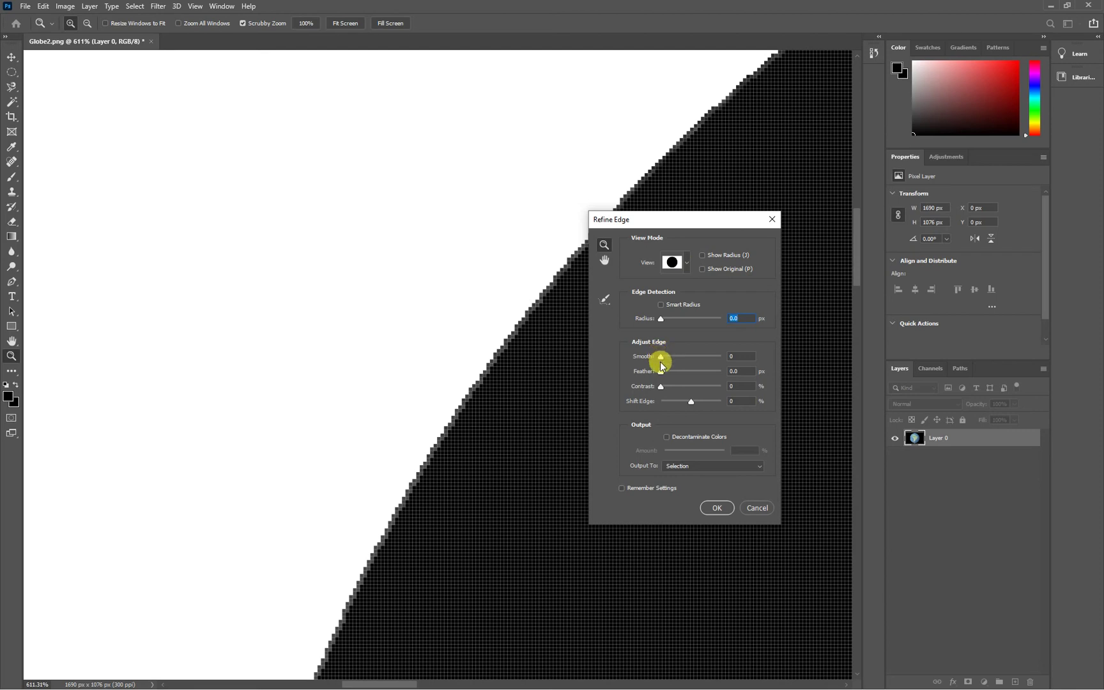
left_click_drag(662, 359, 671, 359)
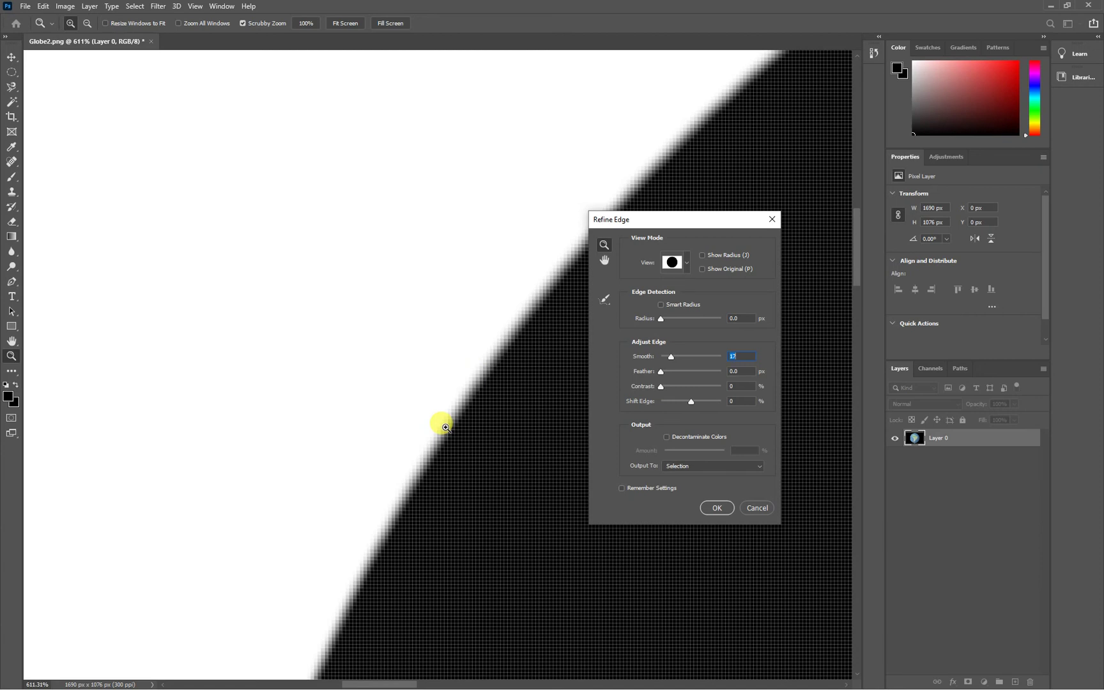
left_click(719, 509)
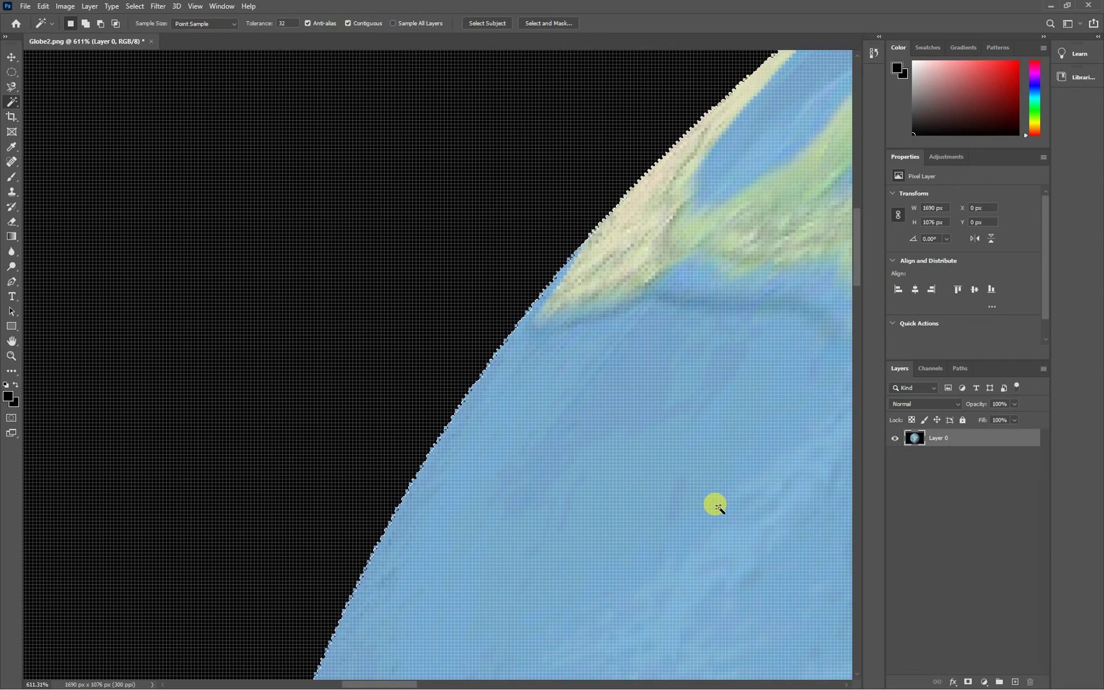
Delete the black surround, deselect, and fit the transparent globe on screen
key("Delete")
key("ctrl+d")
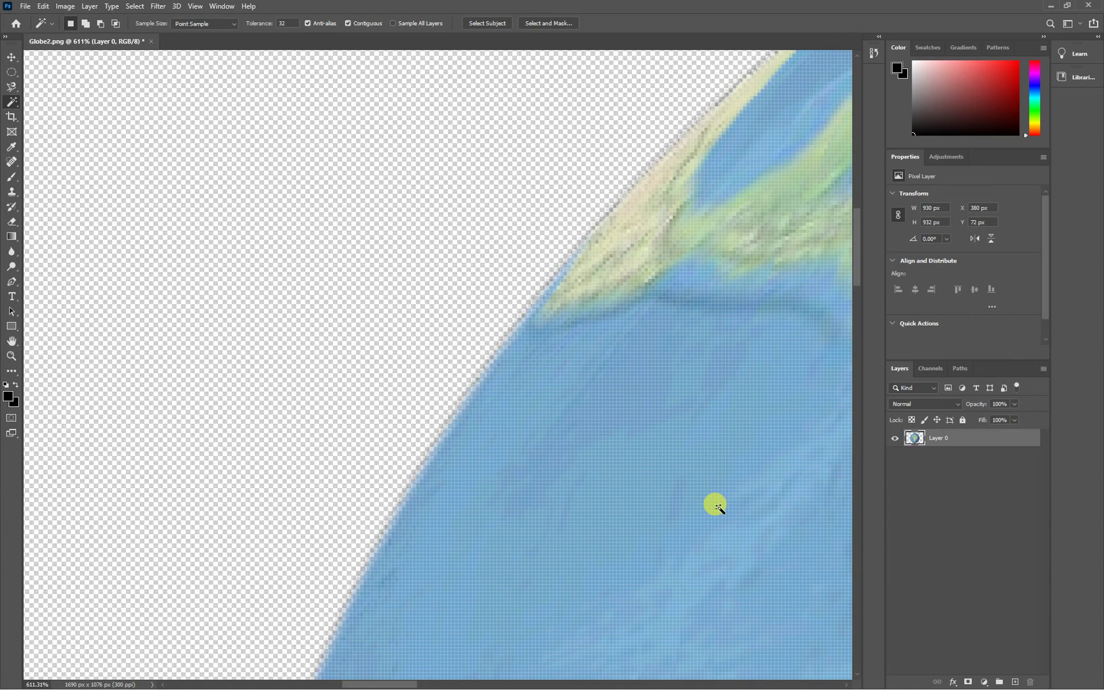
key("ctrl+0")
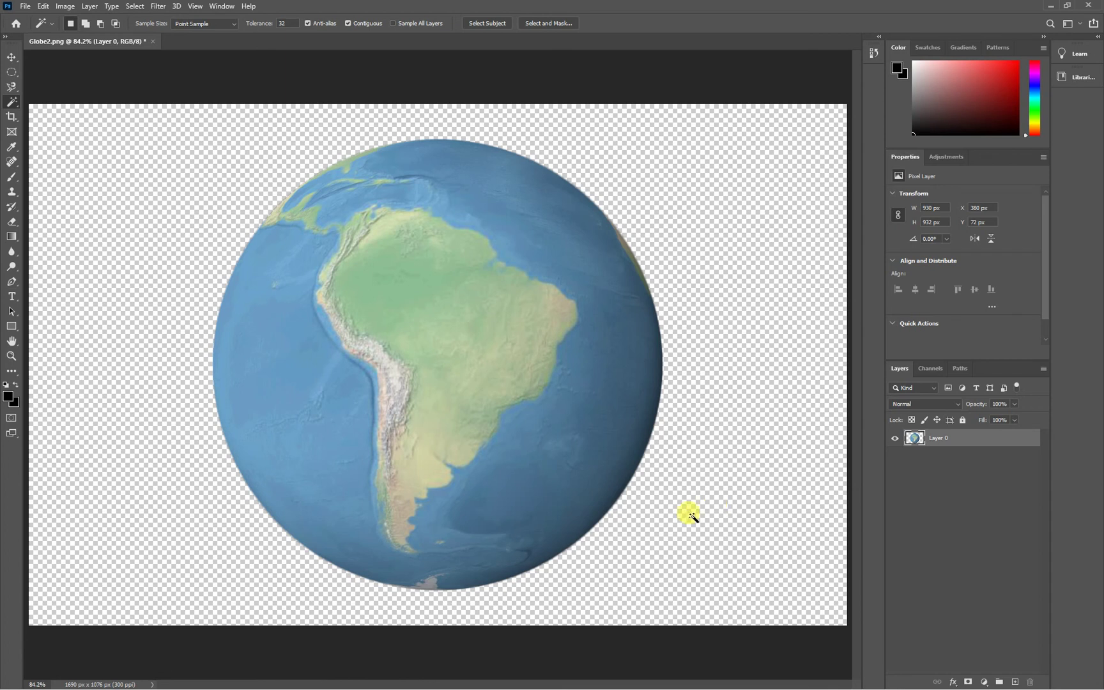
Crop all four canvas edges in to the globe, about 984 × 981 px
left_click(11, 117)
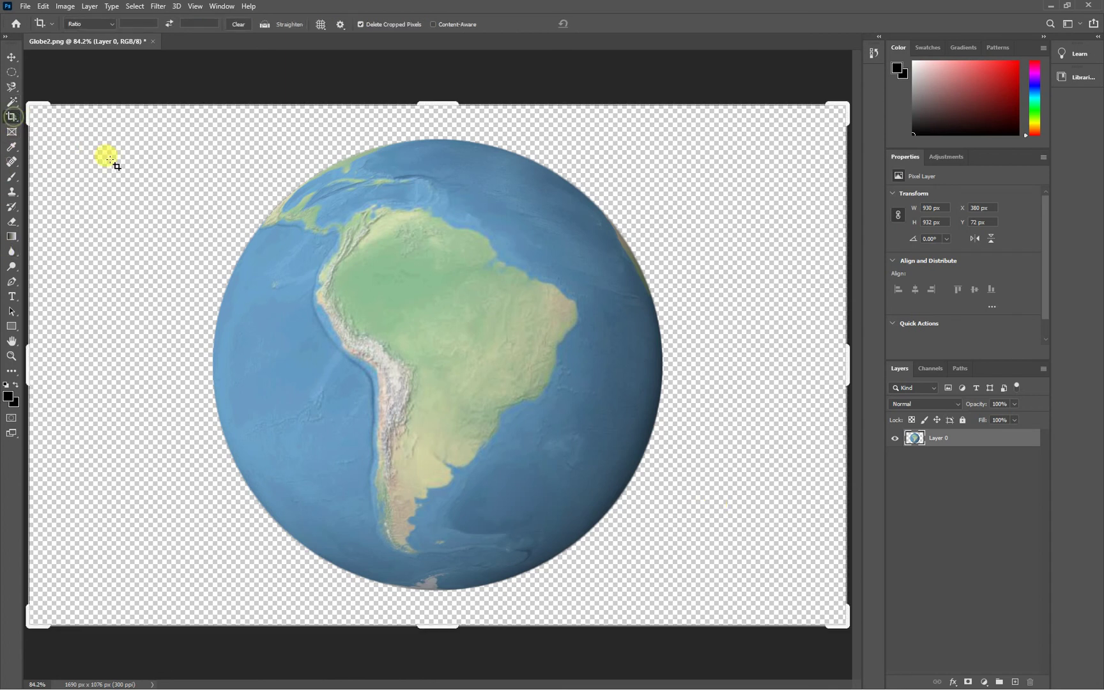
left_click_drag(28, 363, 110, 362)
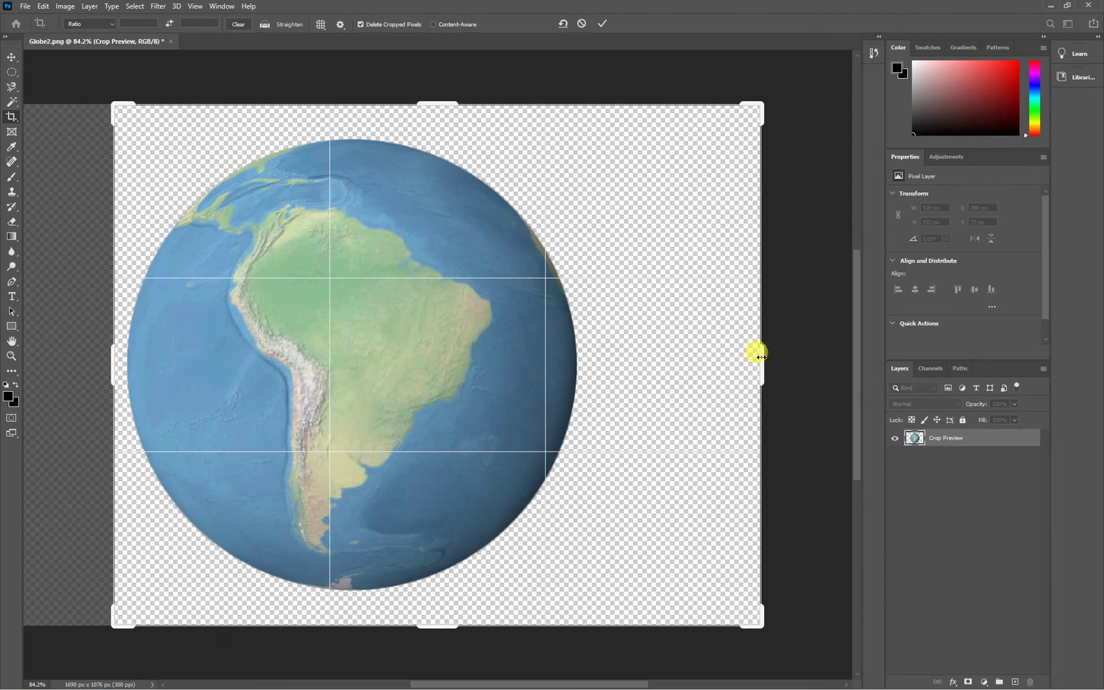
left_click_drag(760, 357, 671, 358)
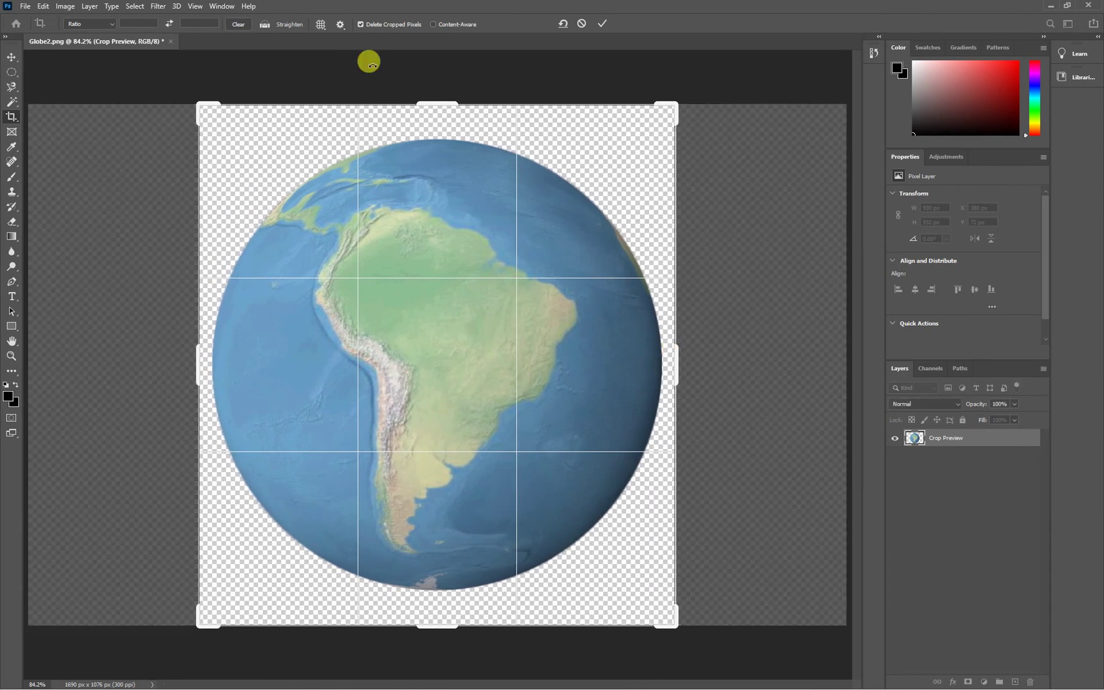
left_click_drag(443, 95, 441, 114)
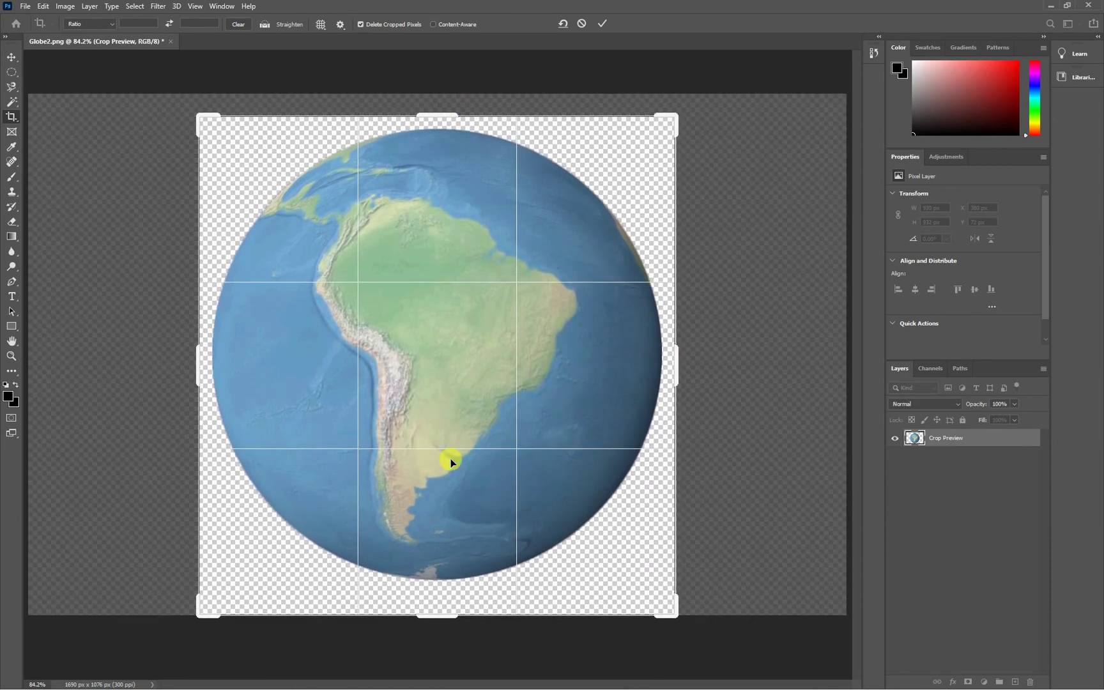
left_click_drag(434, 611, 442, 606)
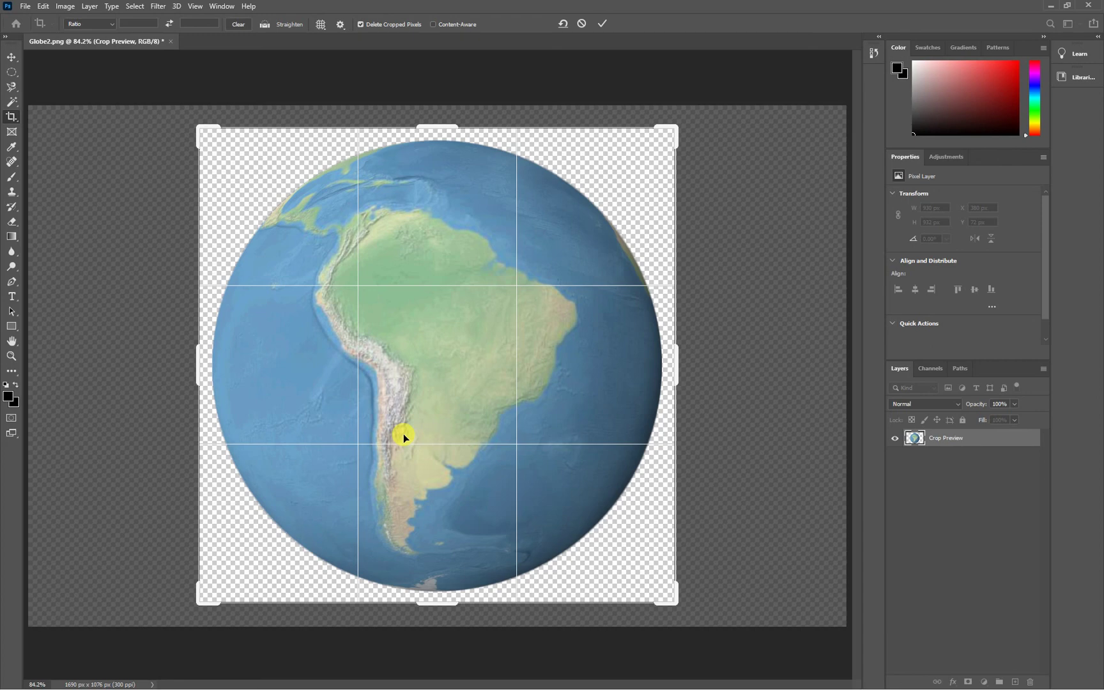
key("Return")
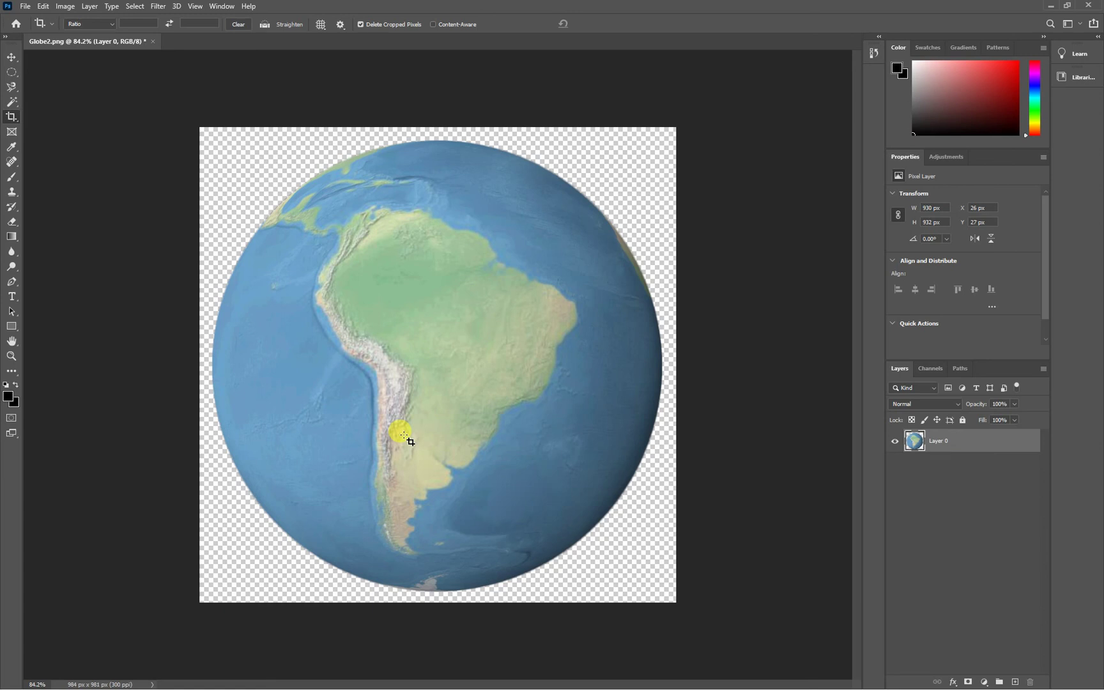
Save the cropped Globe2.png and zoom out twice to view it
left_click(26, 6)
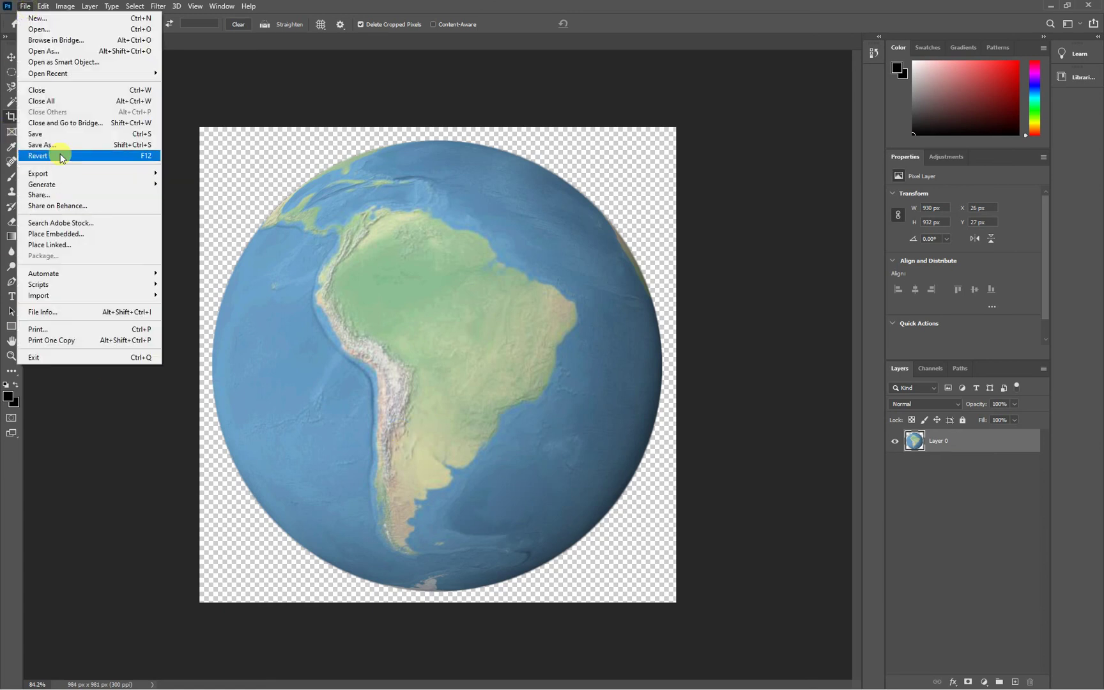
left_click(28, 133)
left_click(13, 61)
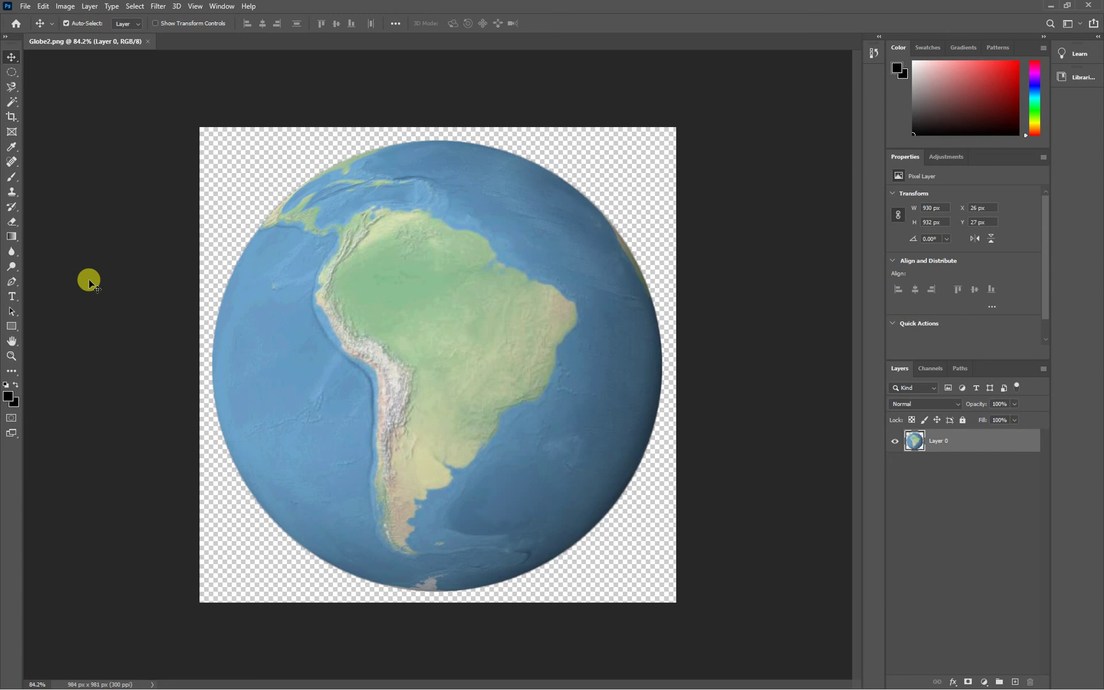
key("ctrl+minus")
key("ctrl+minus")
key("ctrl+minus")
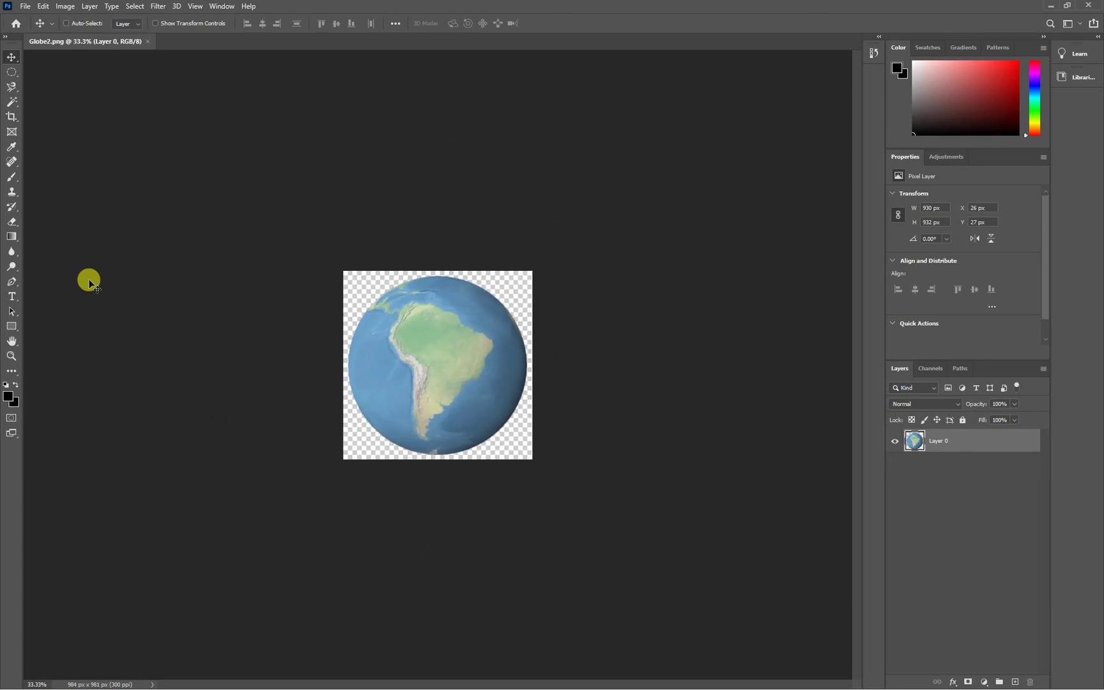
key("ctrl+minus")
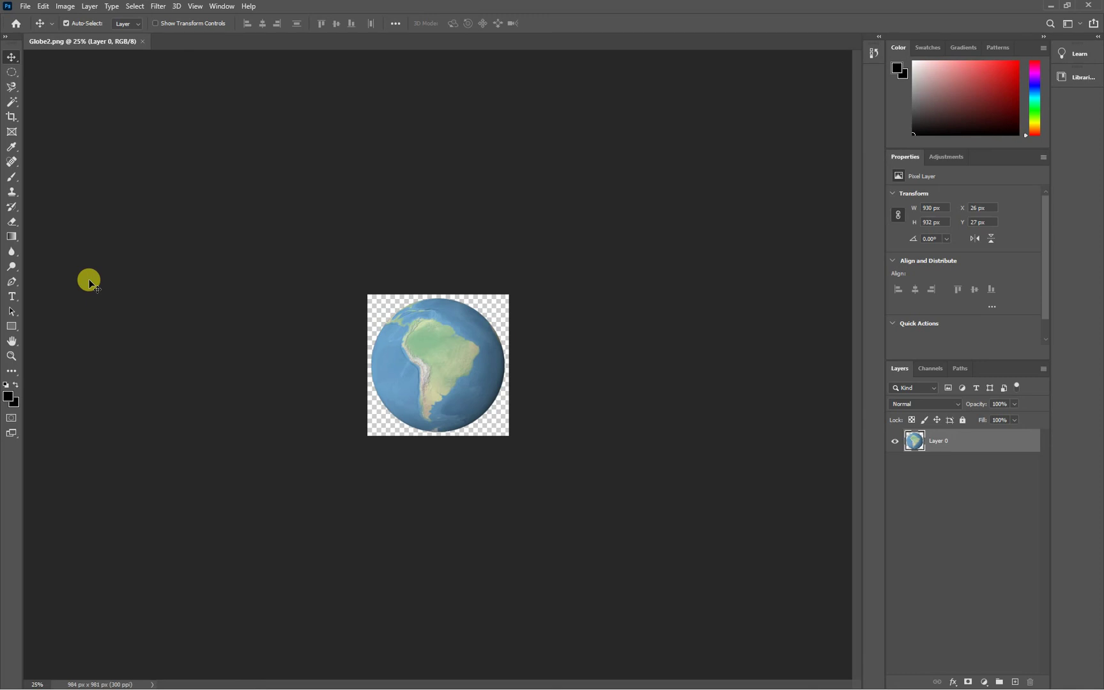